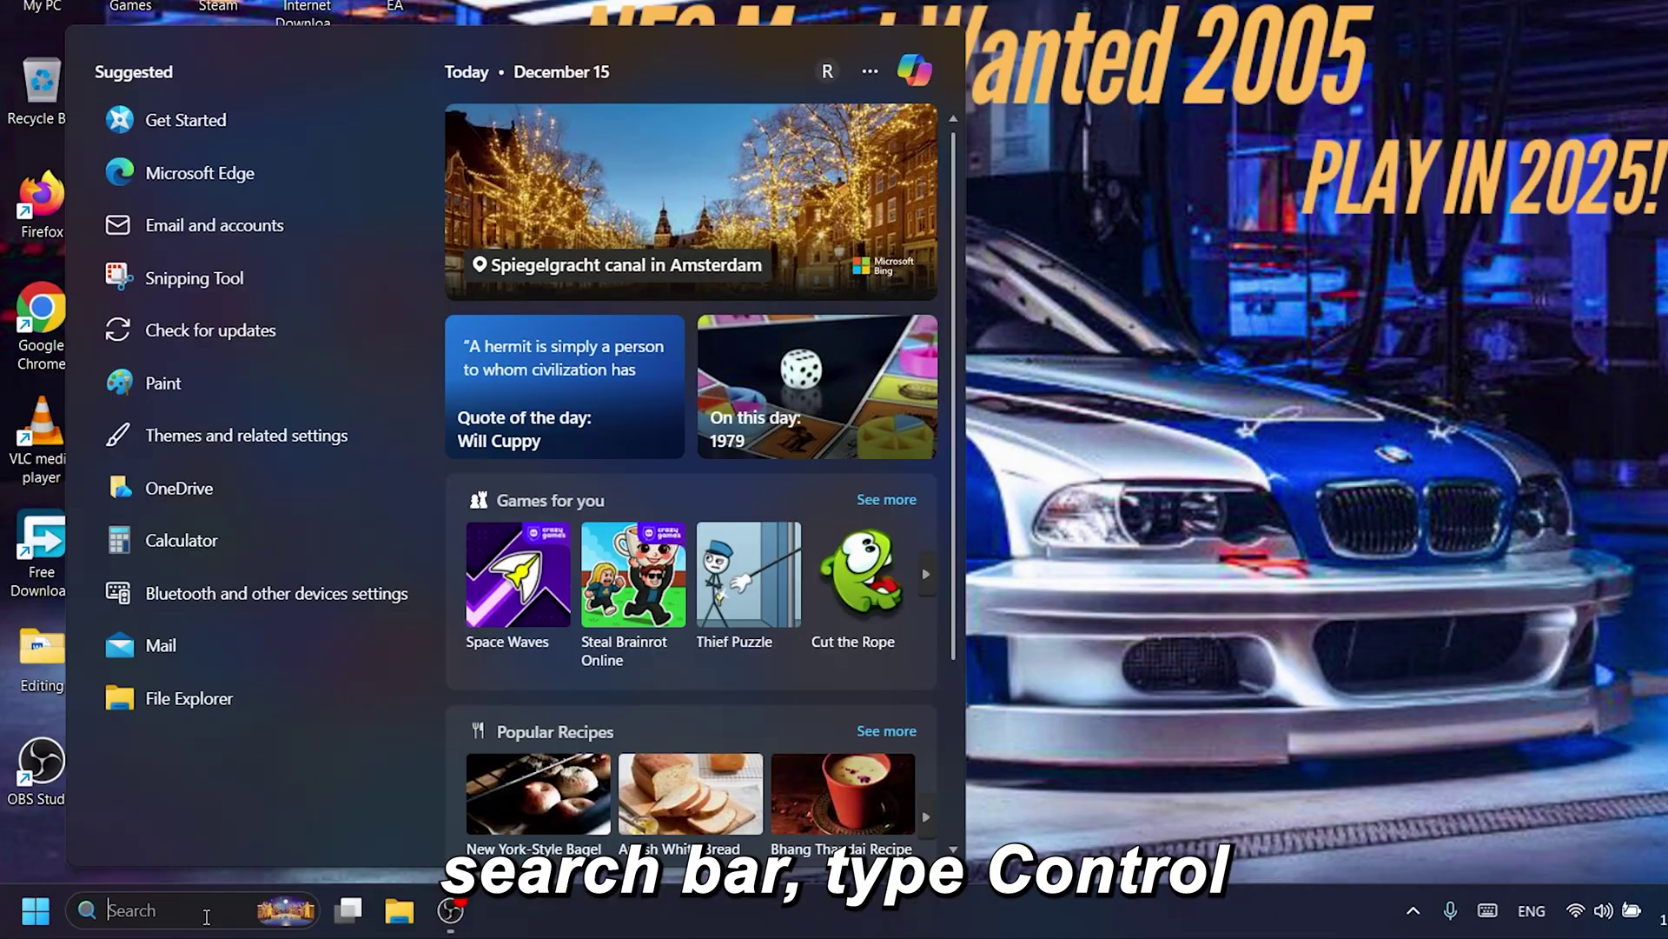
text(control Panelrol p)
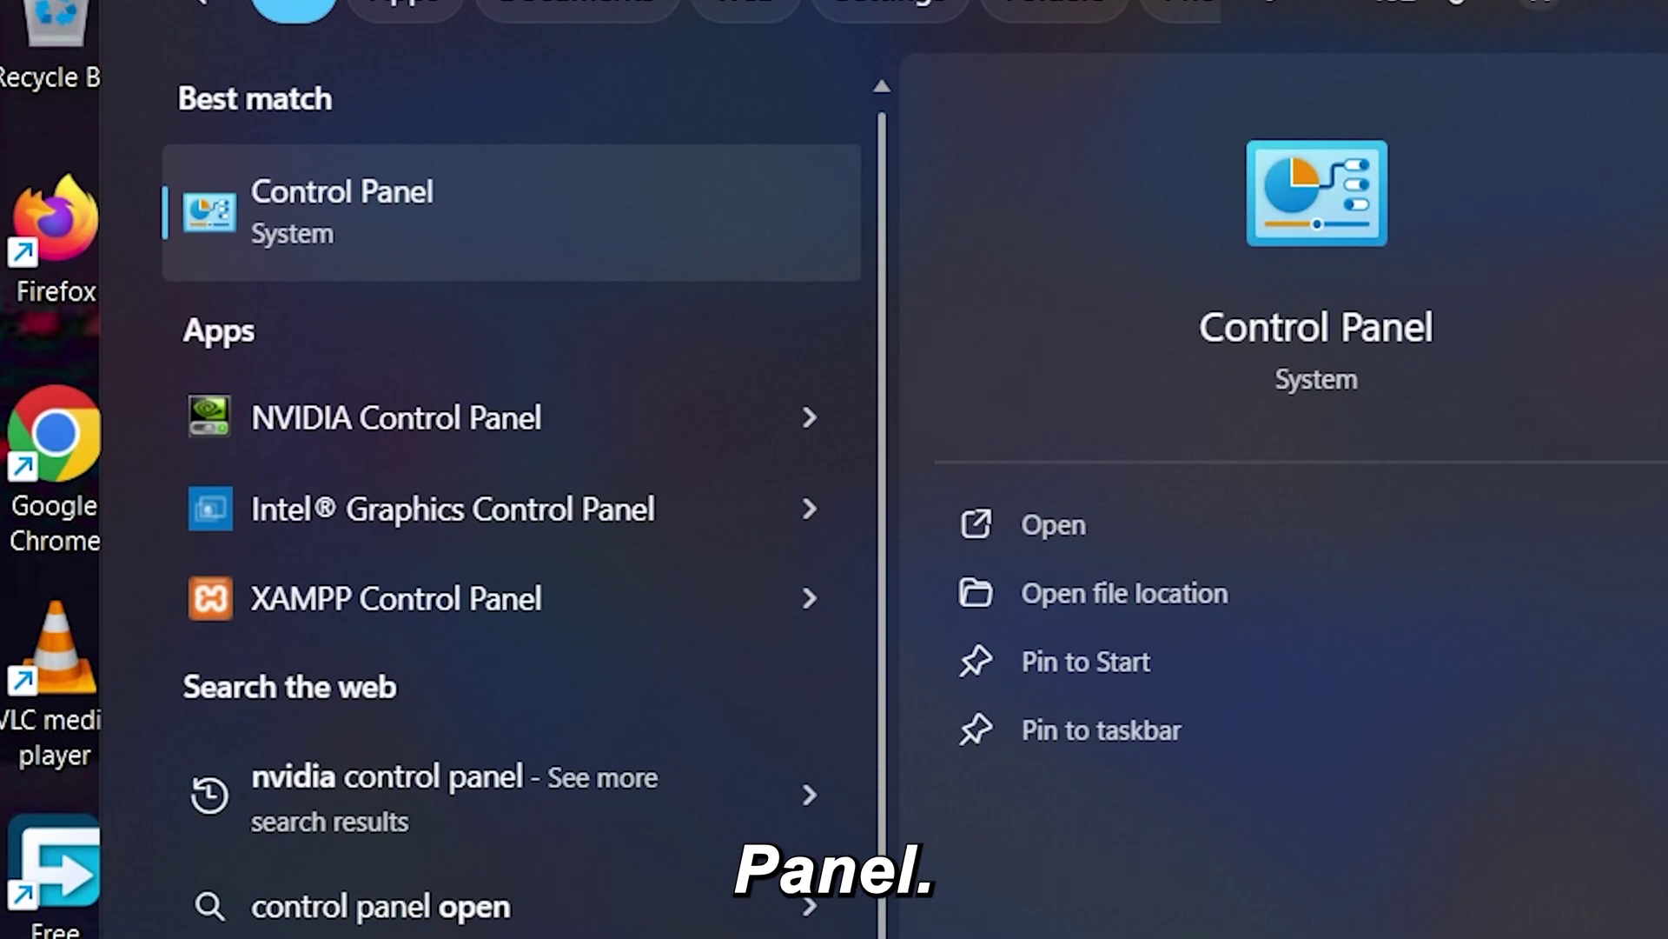
- Open Control Panel from search, switch it to Category view, and enter System and Security
click(500, 219)
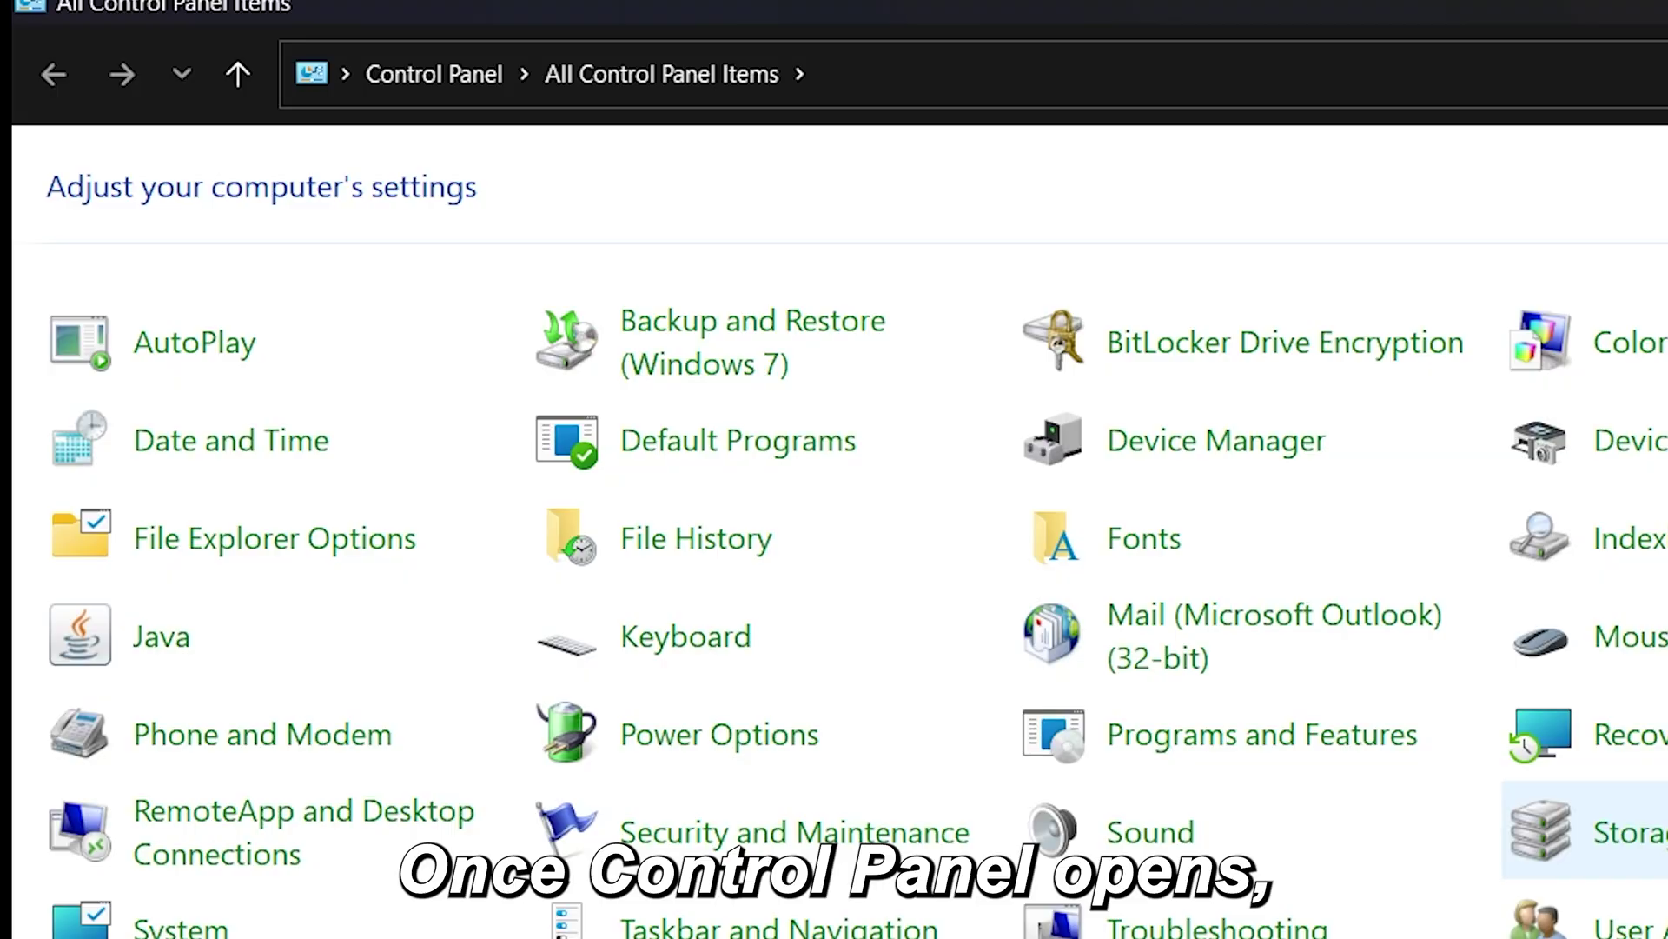
click(429, 74)
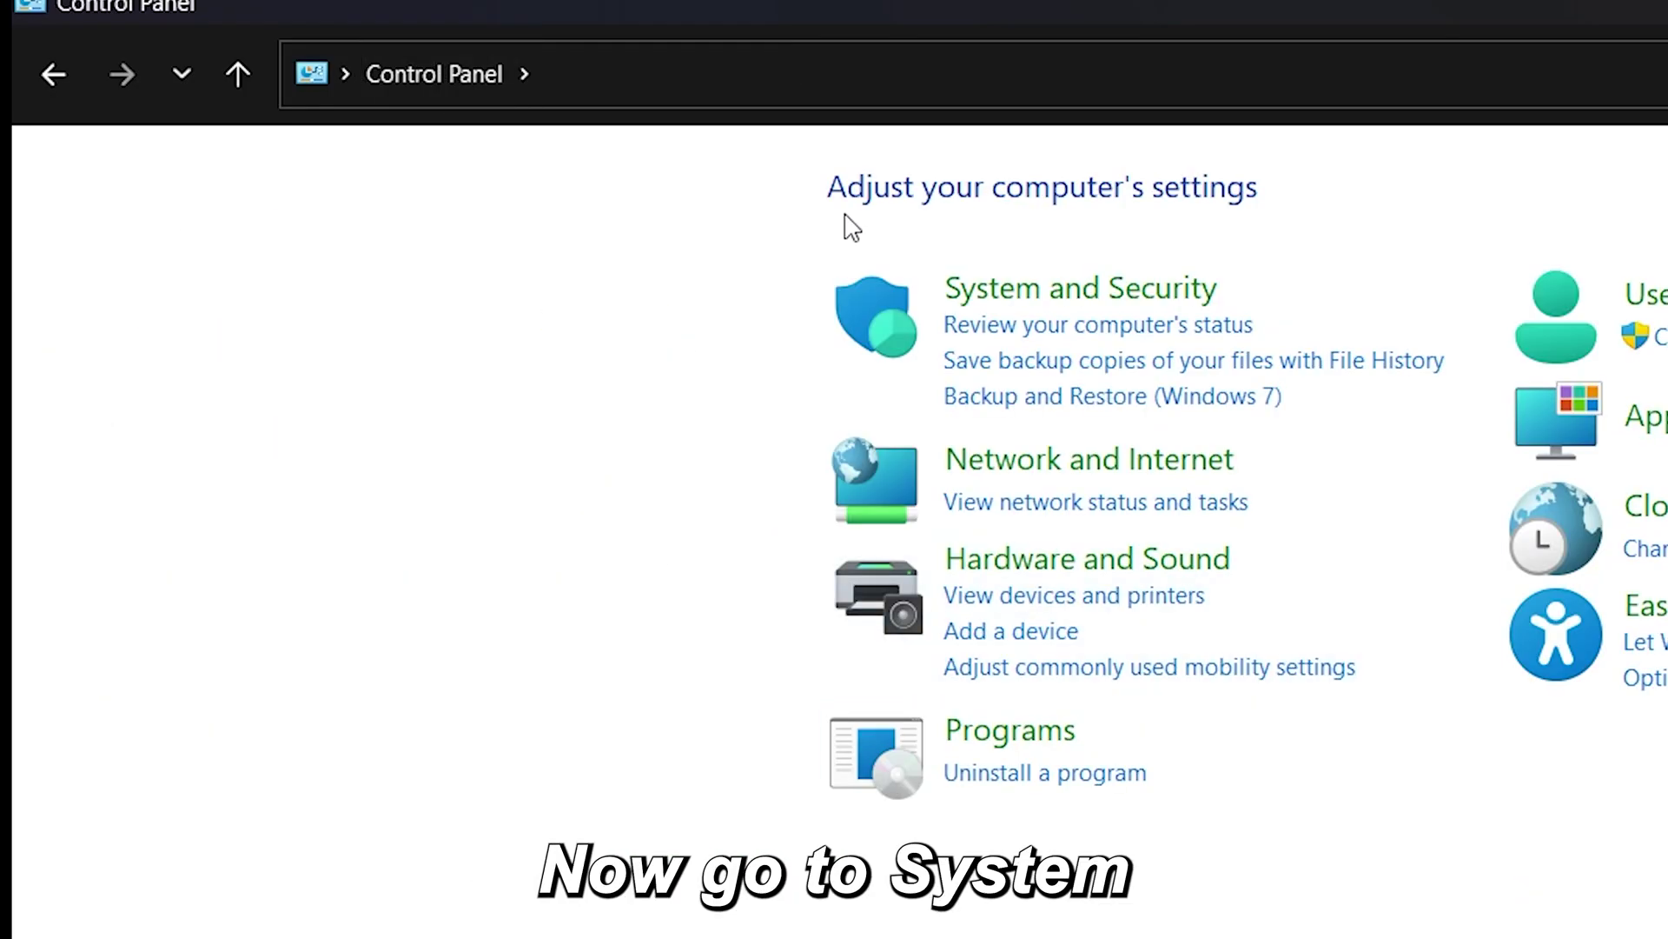
click(1084, 284)
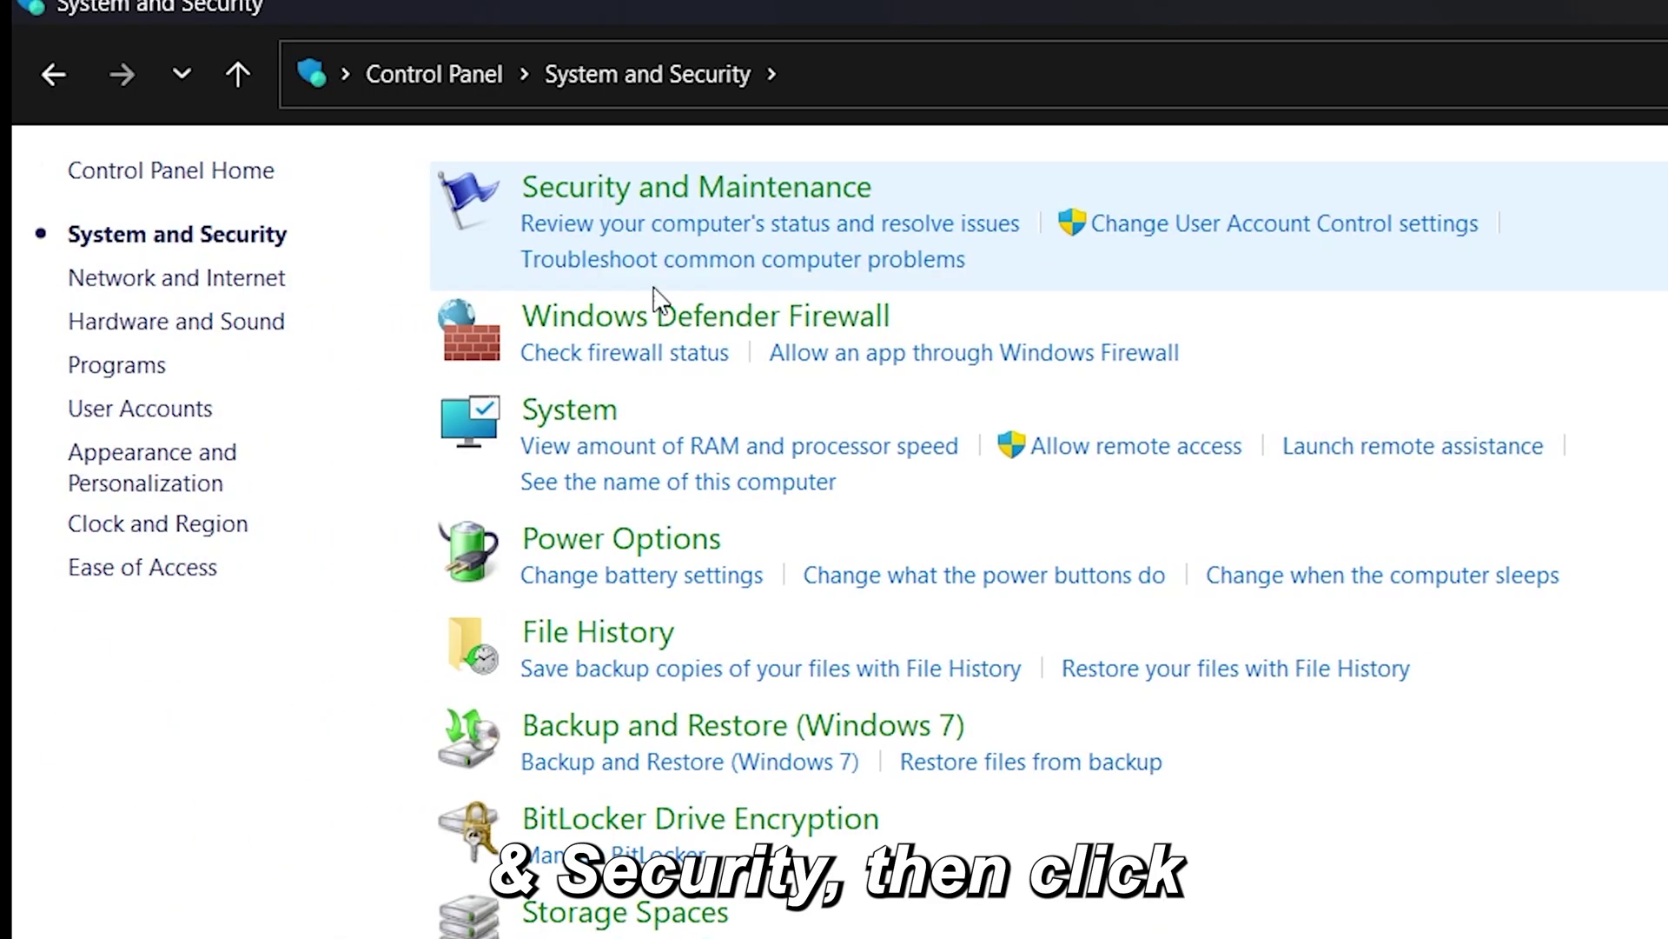
- From Advanced system settings, open Performance Options' Data Execution Prevention tab and start adding an exception
click(566, 415)
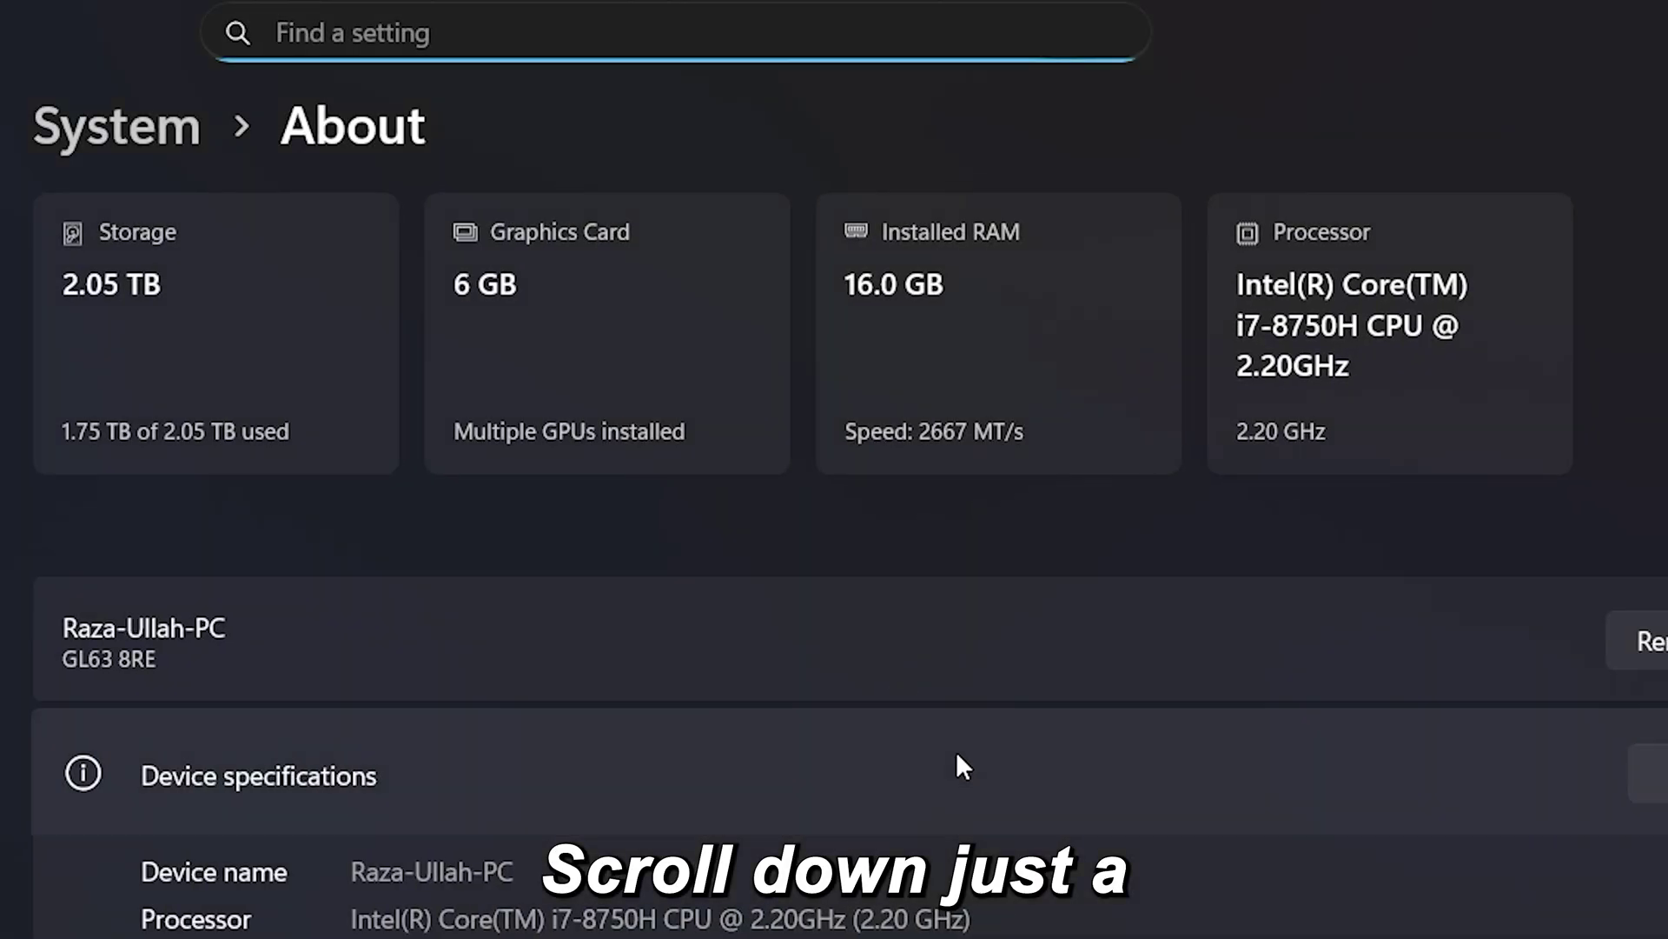
scroll(956, 752, down, 3)
scroll(964, 756, down, 2)
scroll(990, 759, down, 1)
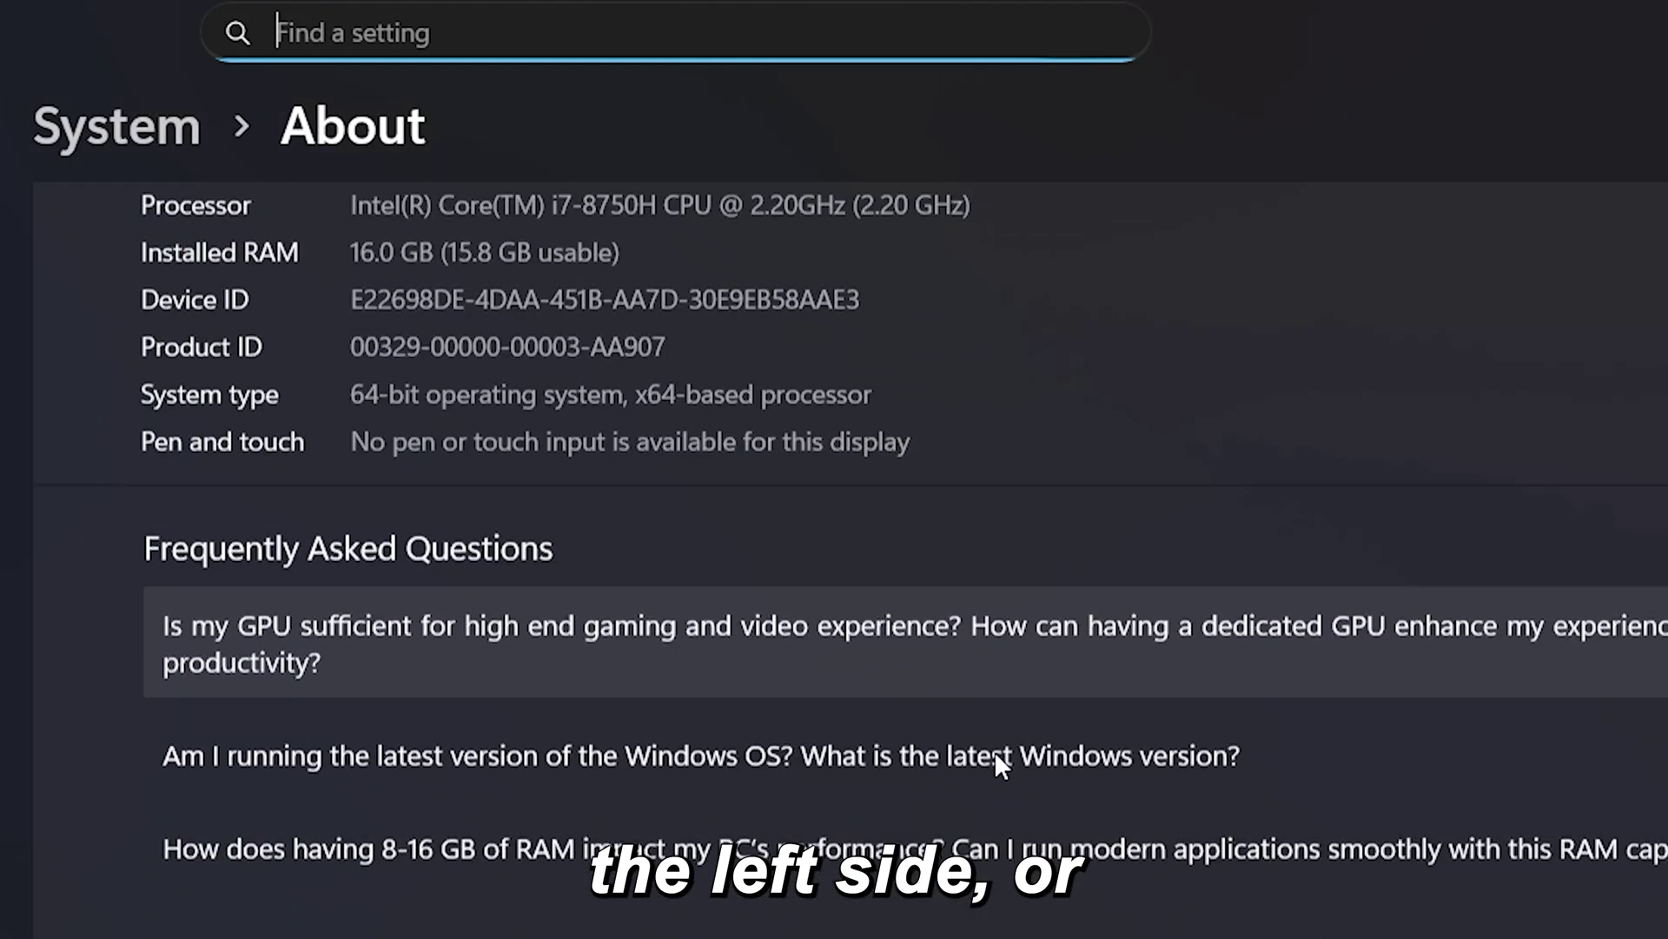
scroll(1030, 678, down, 3)
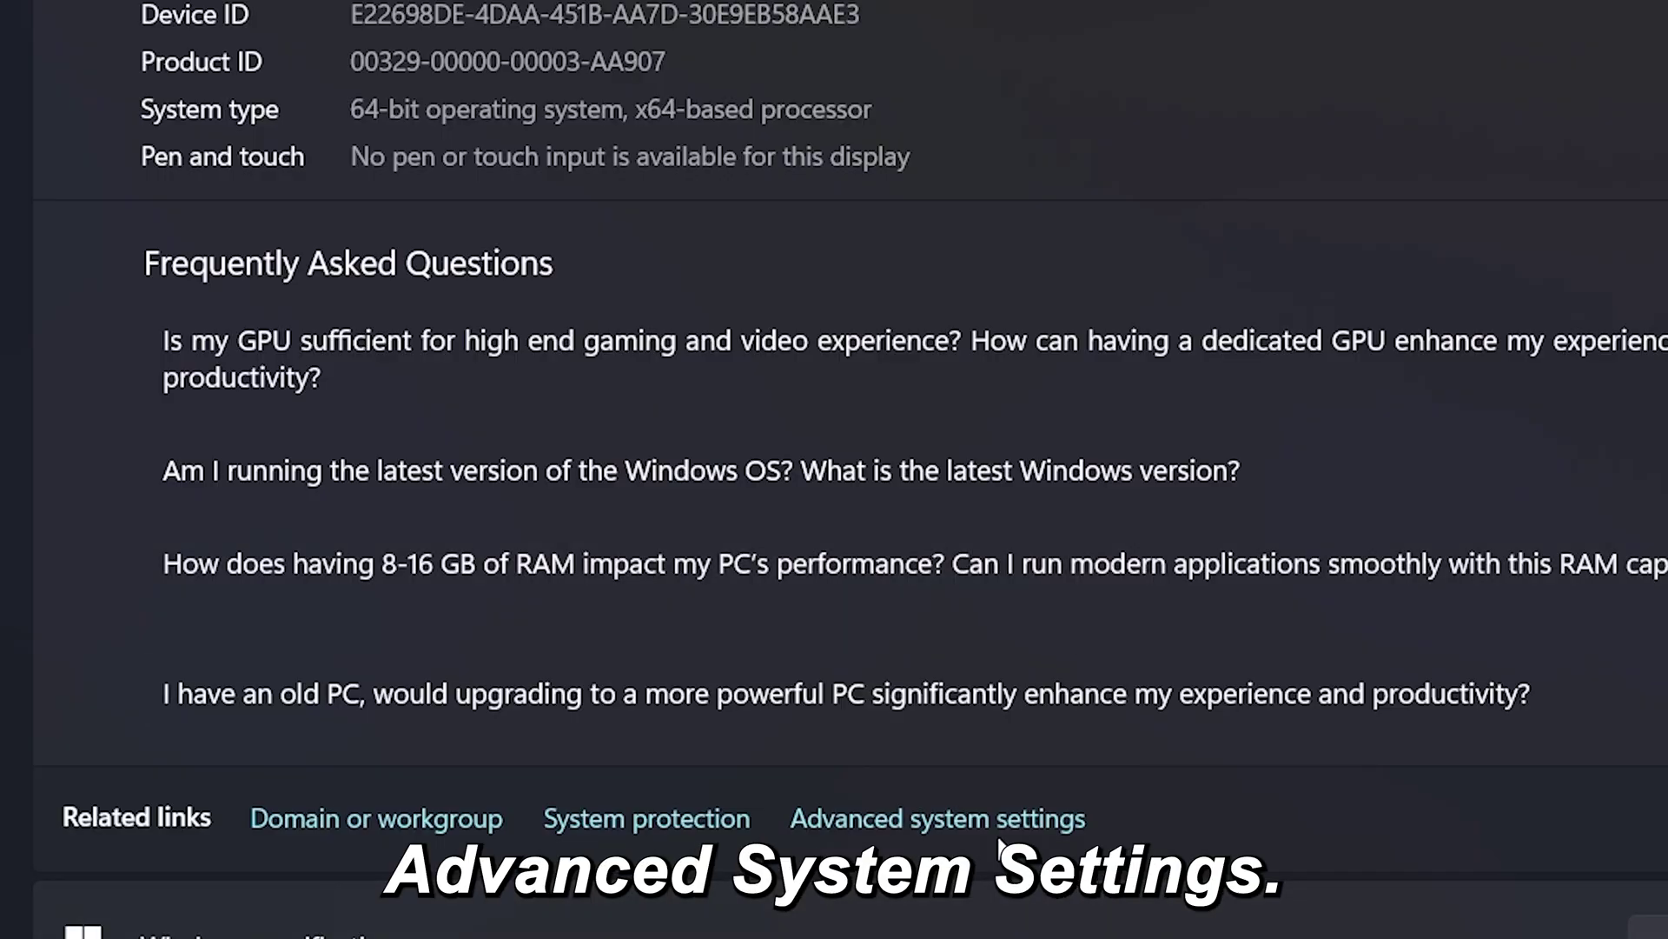
click(994, 818)
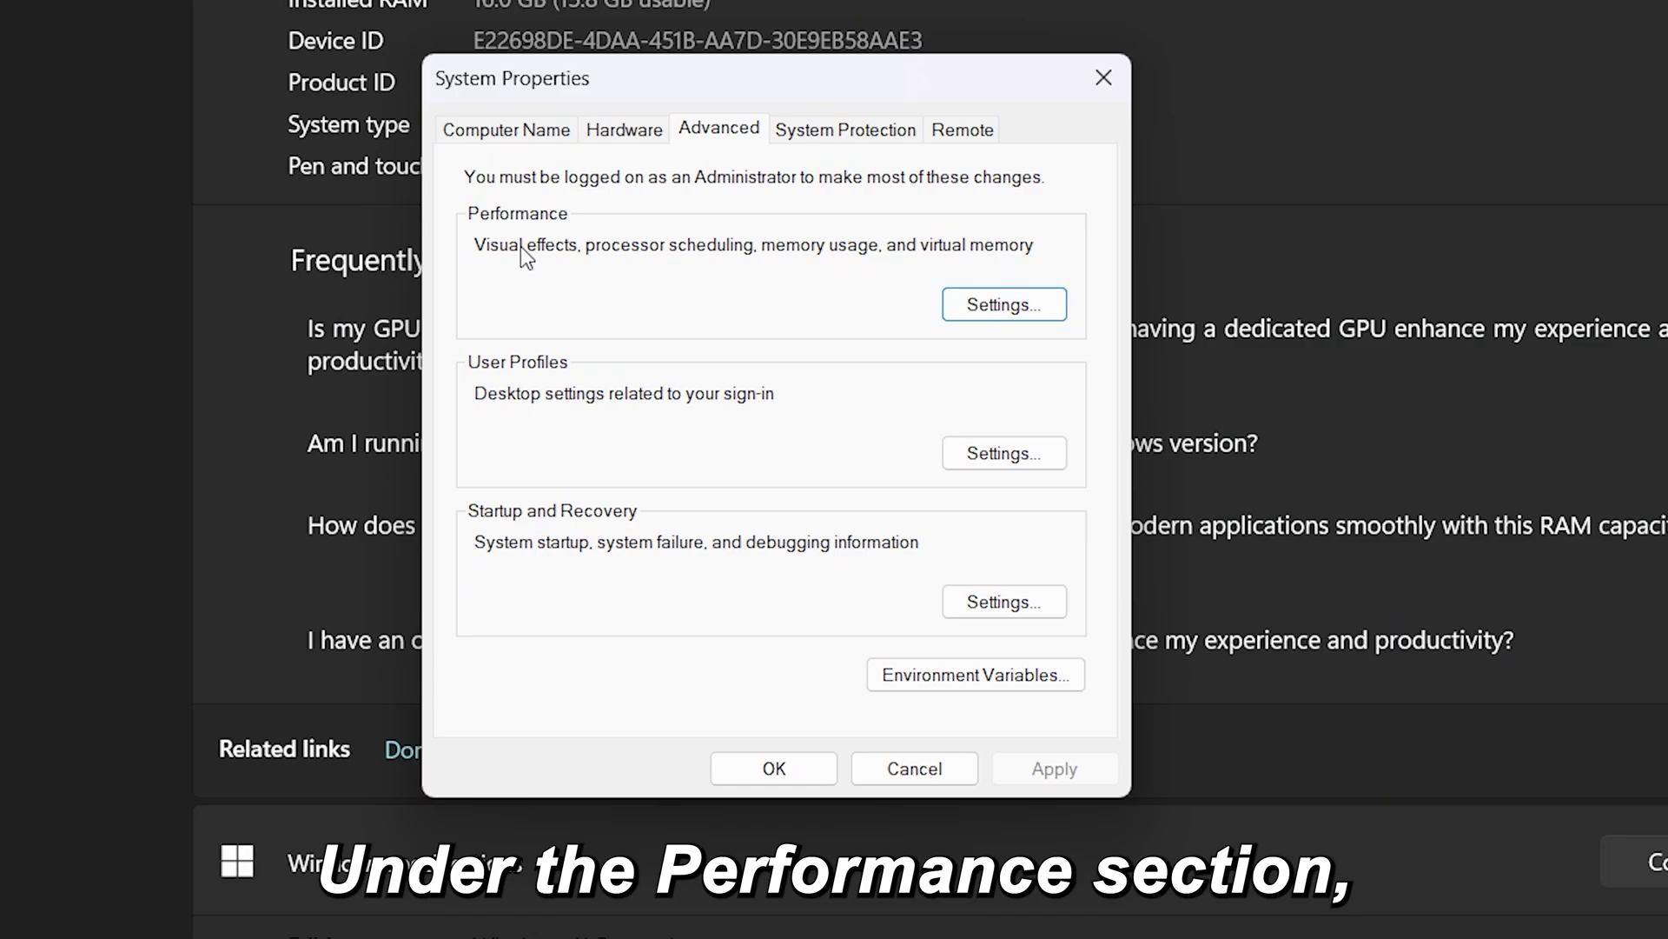
click(987, 309)
drag(824, 137, 797, 60)
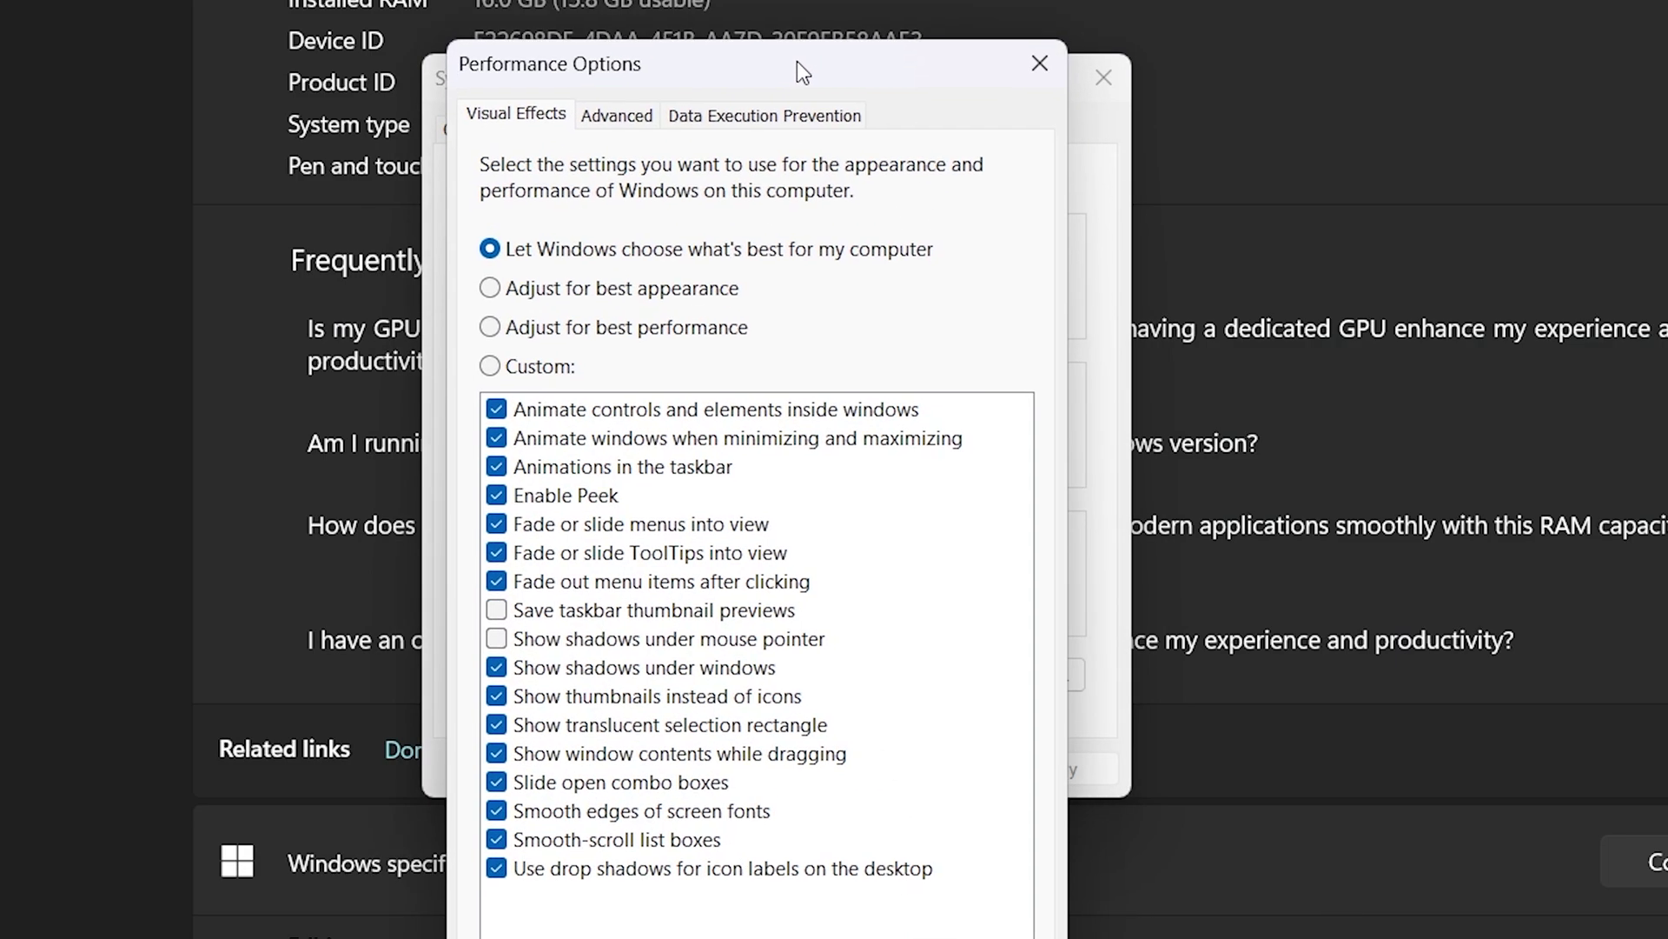
click(748, 122)
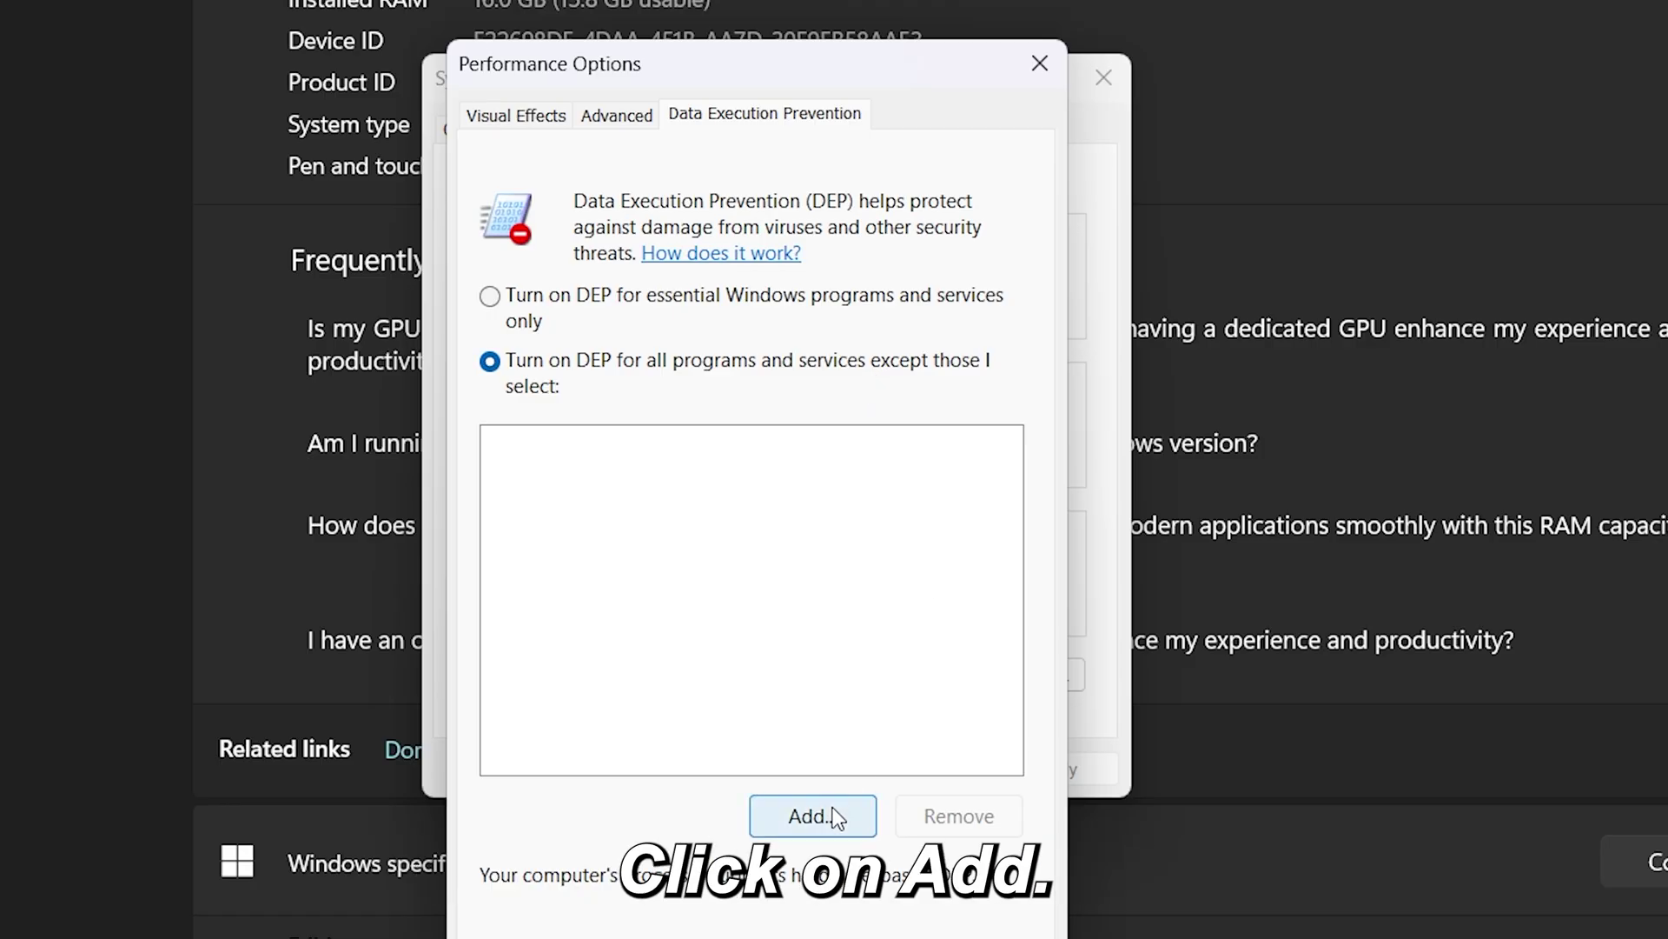
click(813, 817)
scroll(572, 271, down, 10)
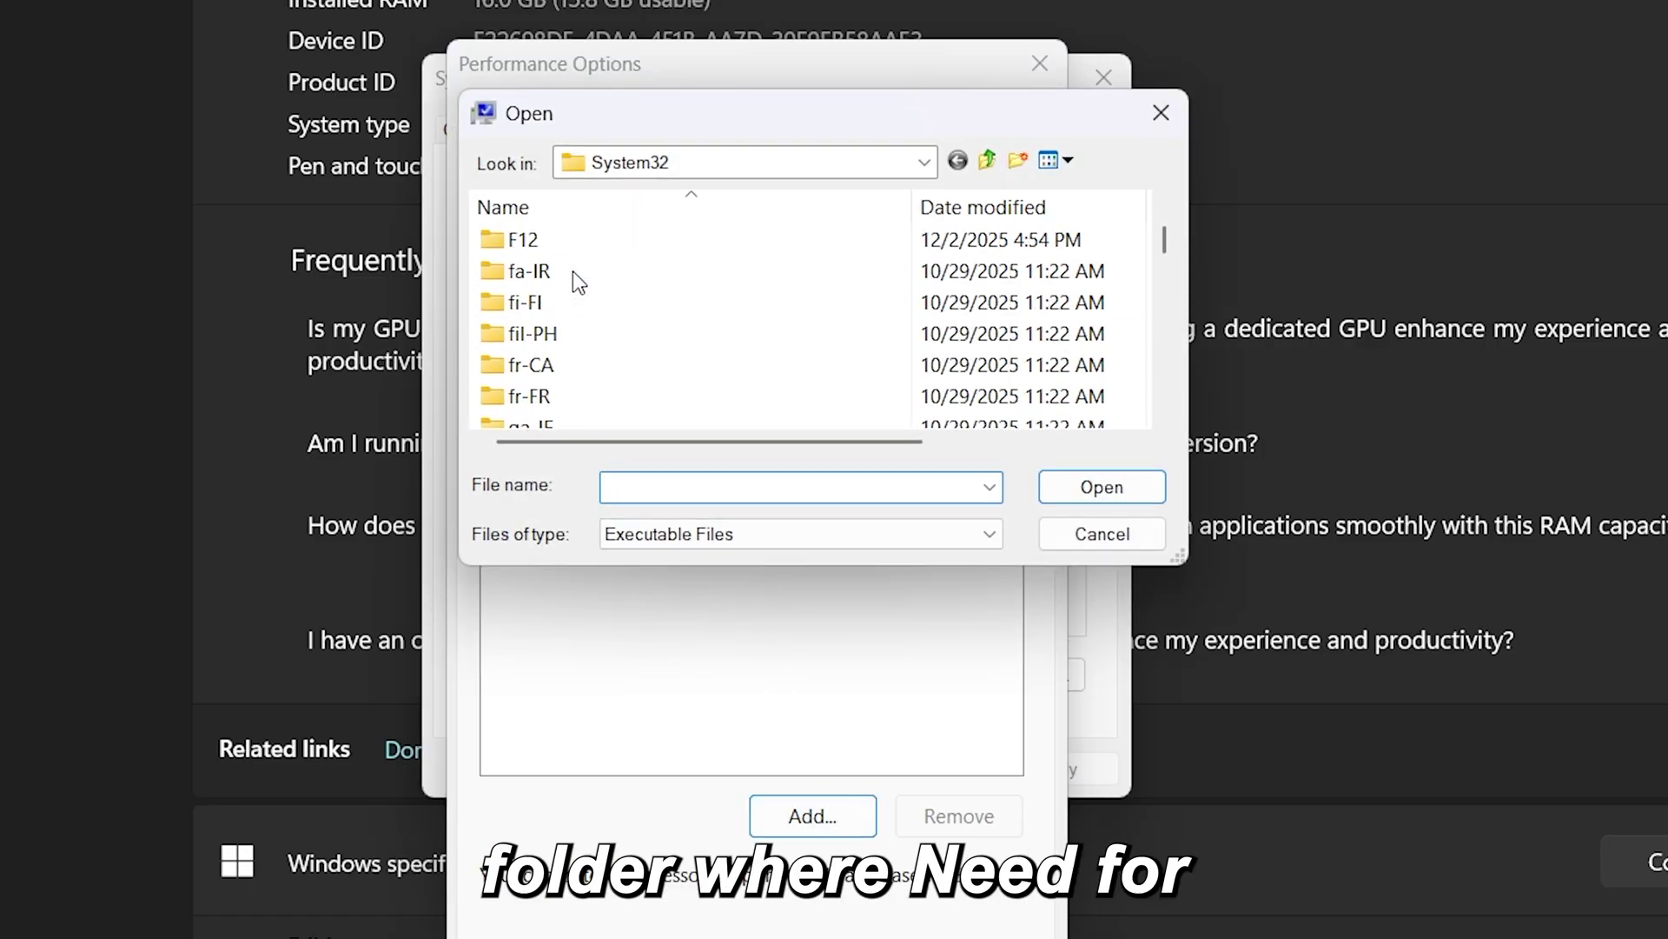
scroll(573, 272, down, 5)
- Browse to E:\Games Backup\NFS Most Wanted and pick speed.exe as the DEP exception
click(1017, 160)
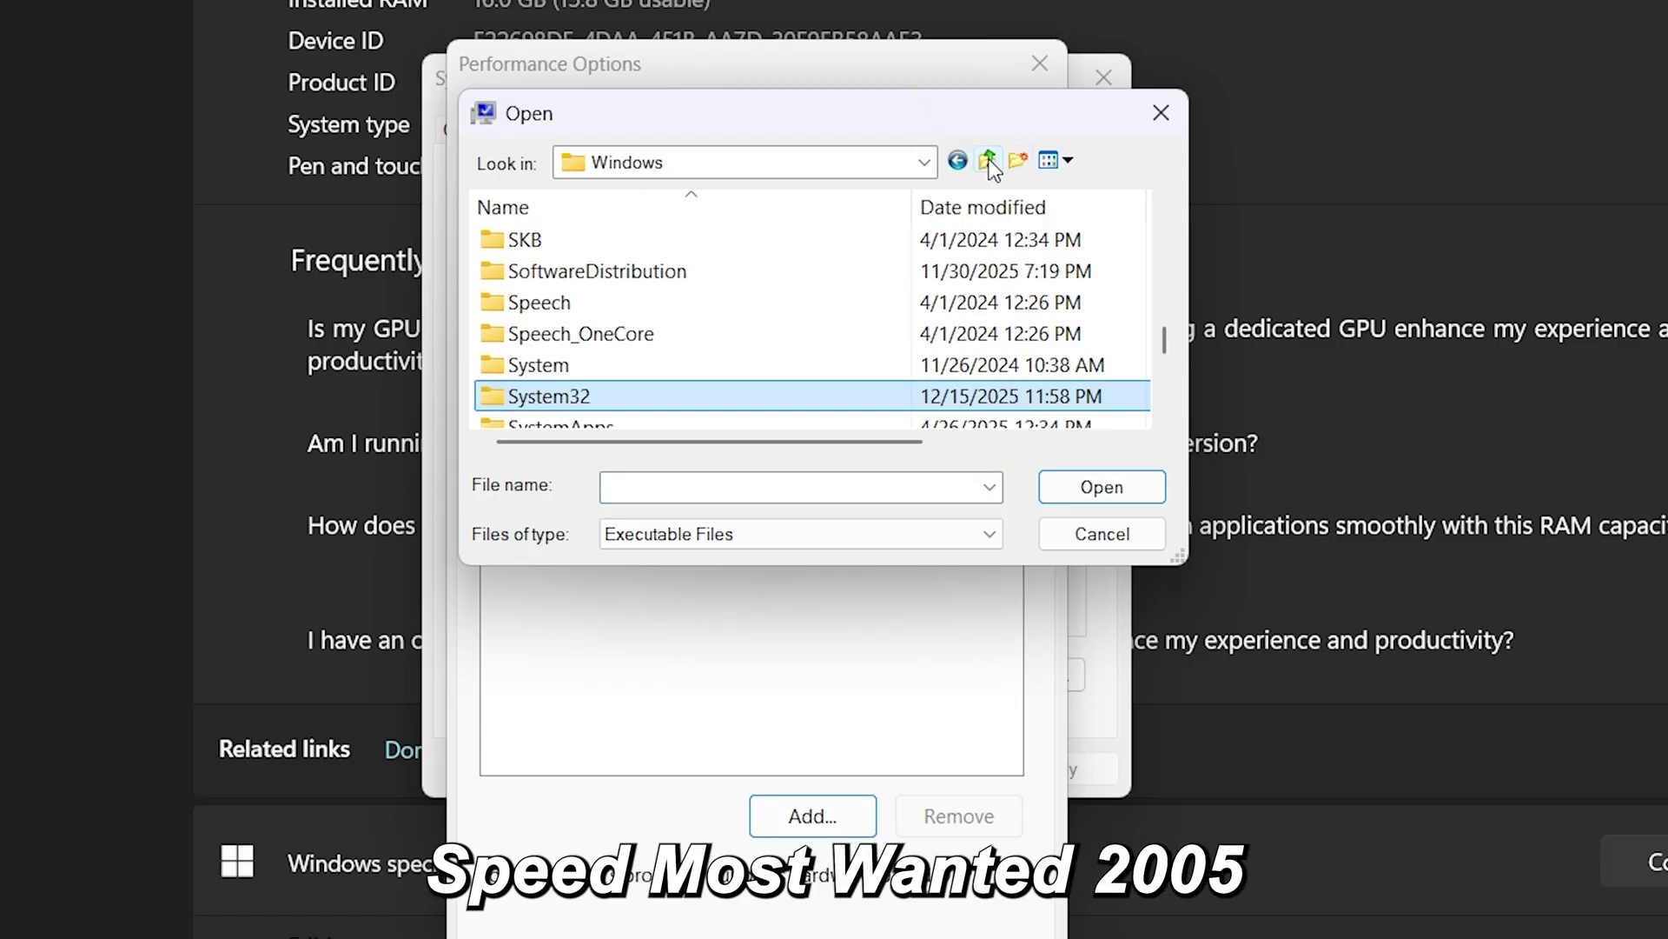
click(990, 160)
click(989, 159)
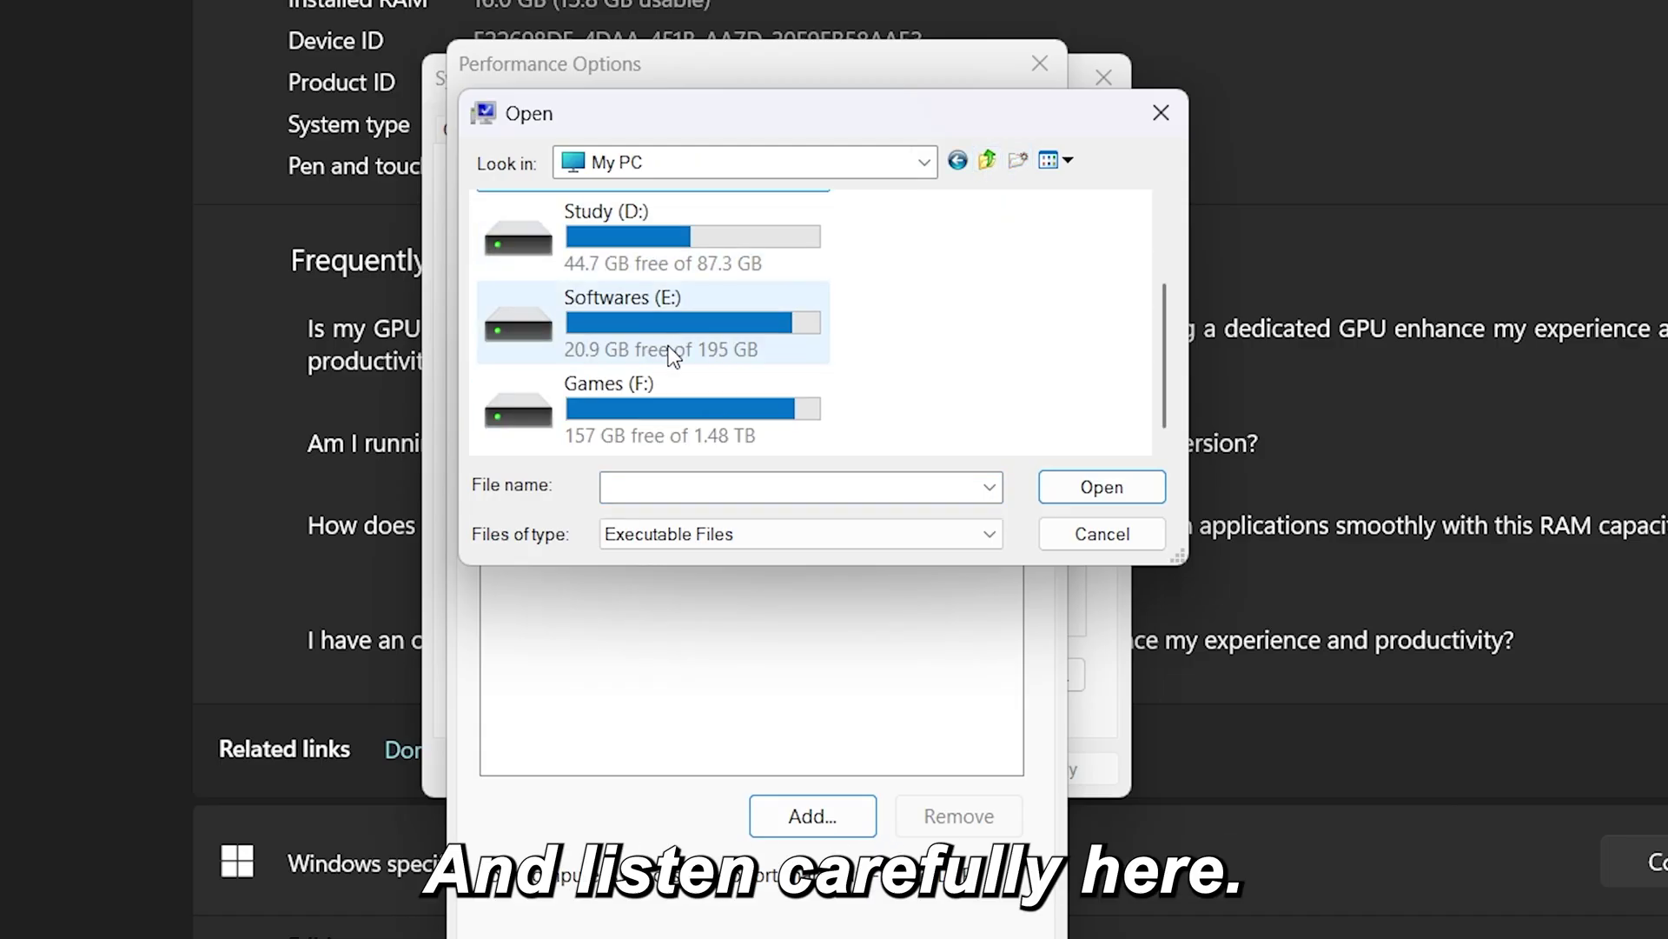
double_click(672, 352)
double_click(641, 272)
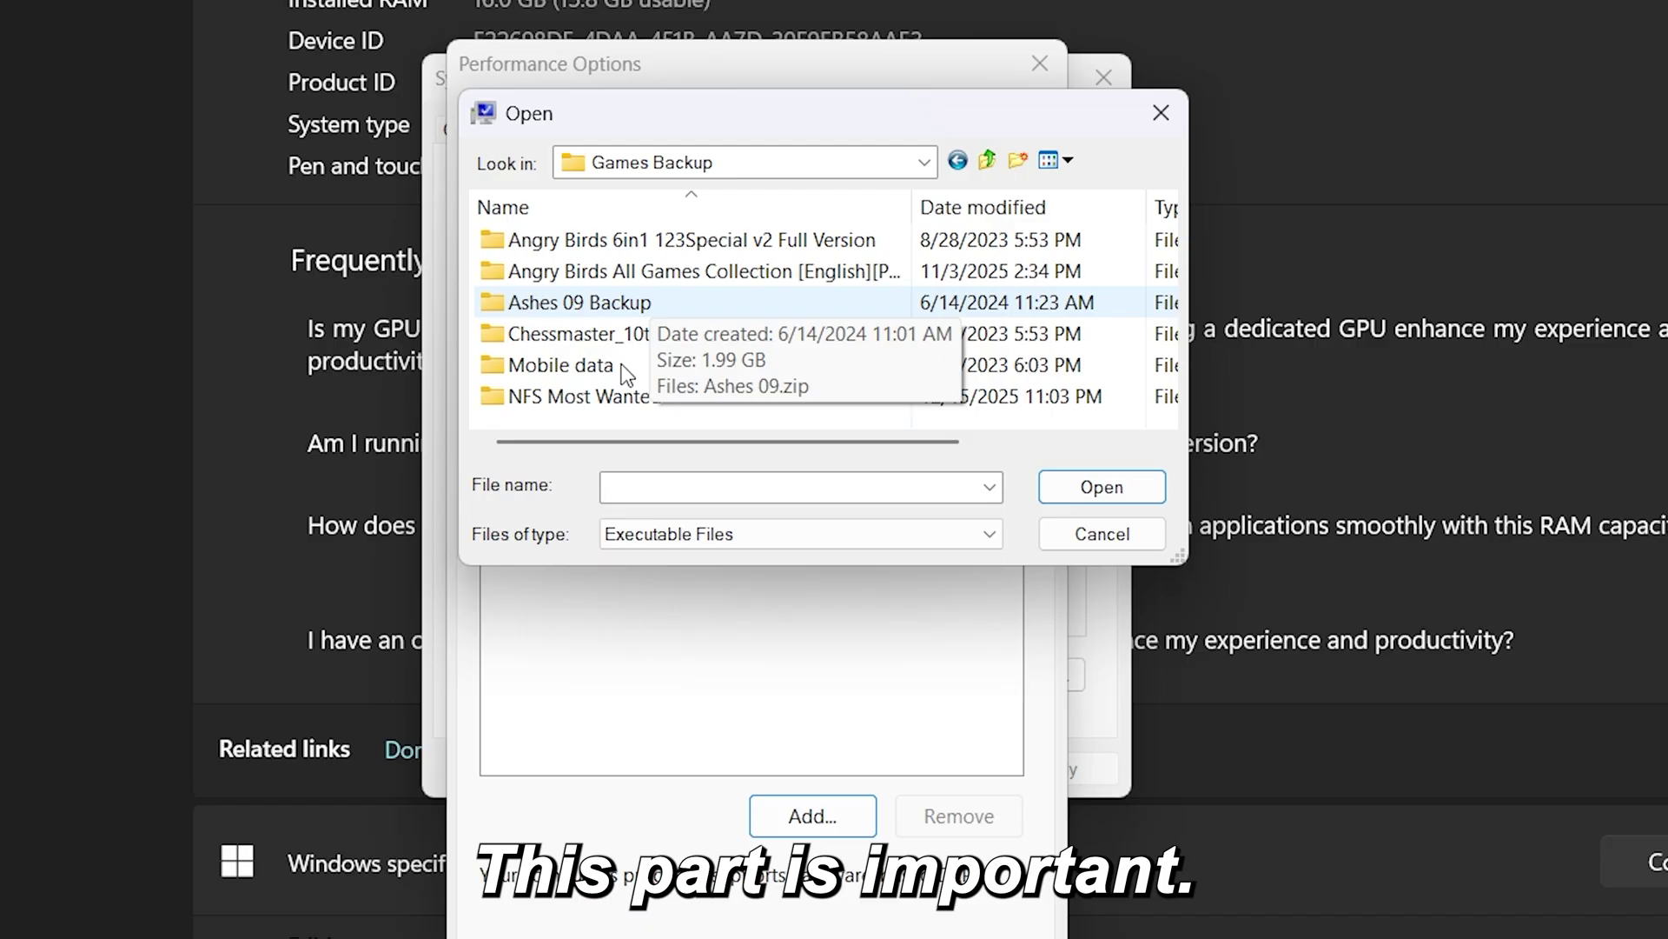
double_click(622, 395)
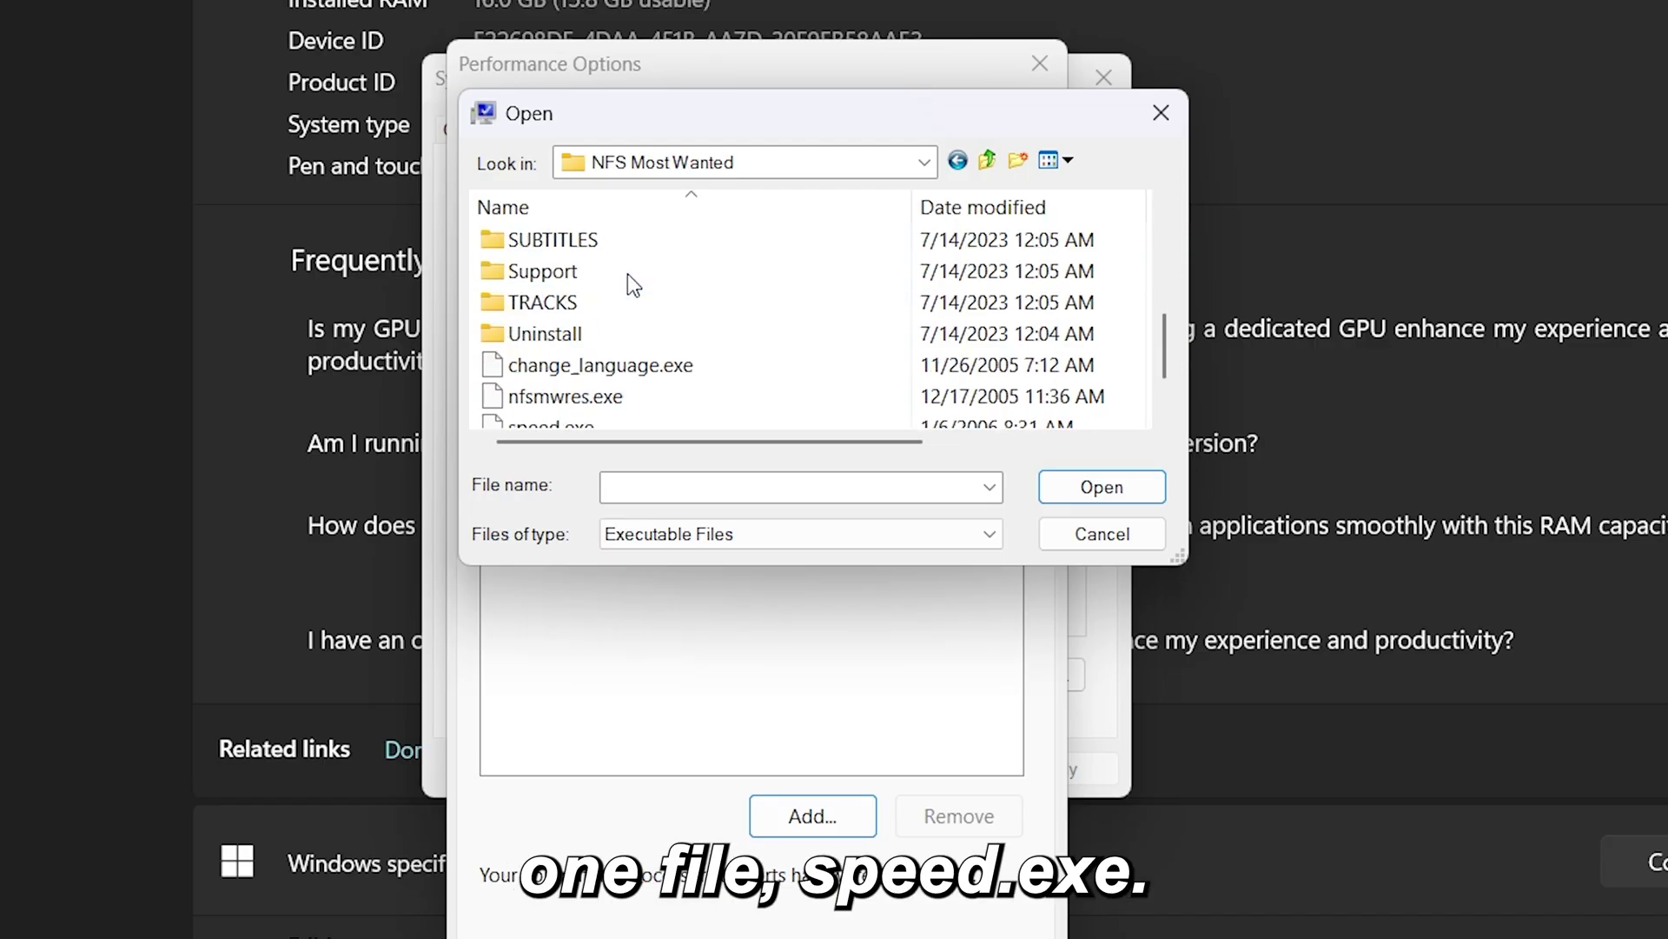
scroll(627, 282, down, 1)
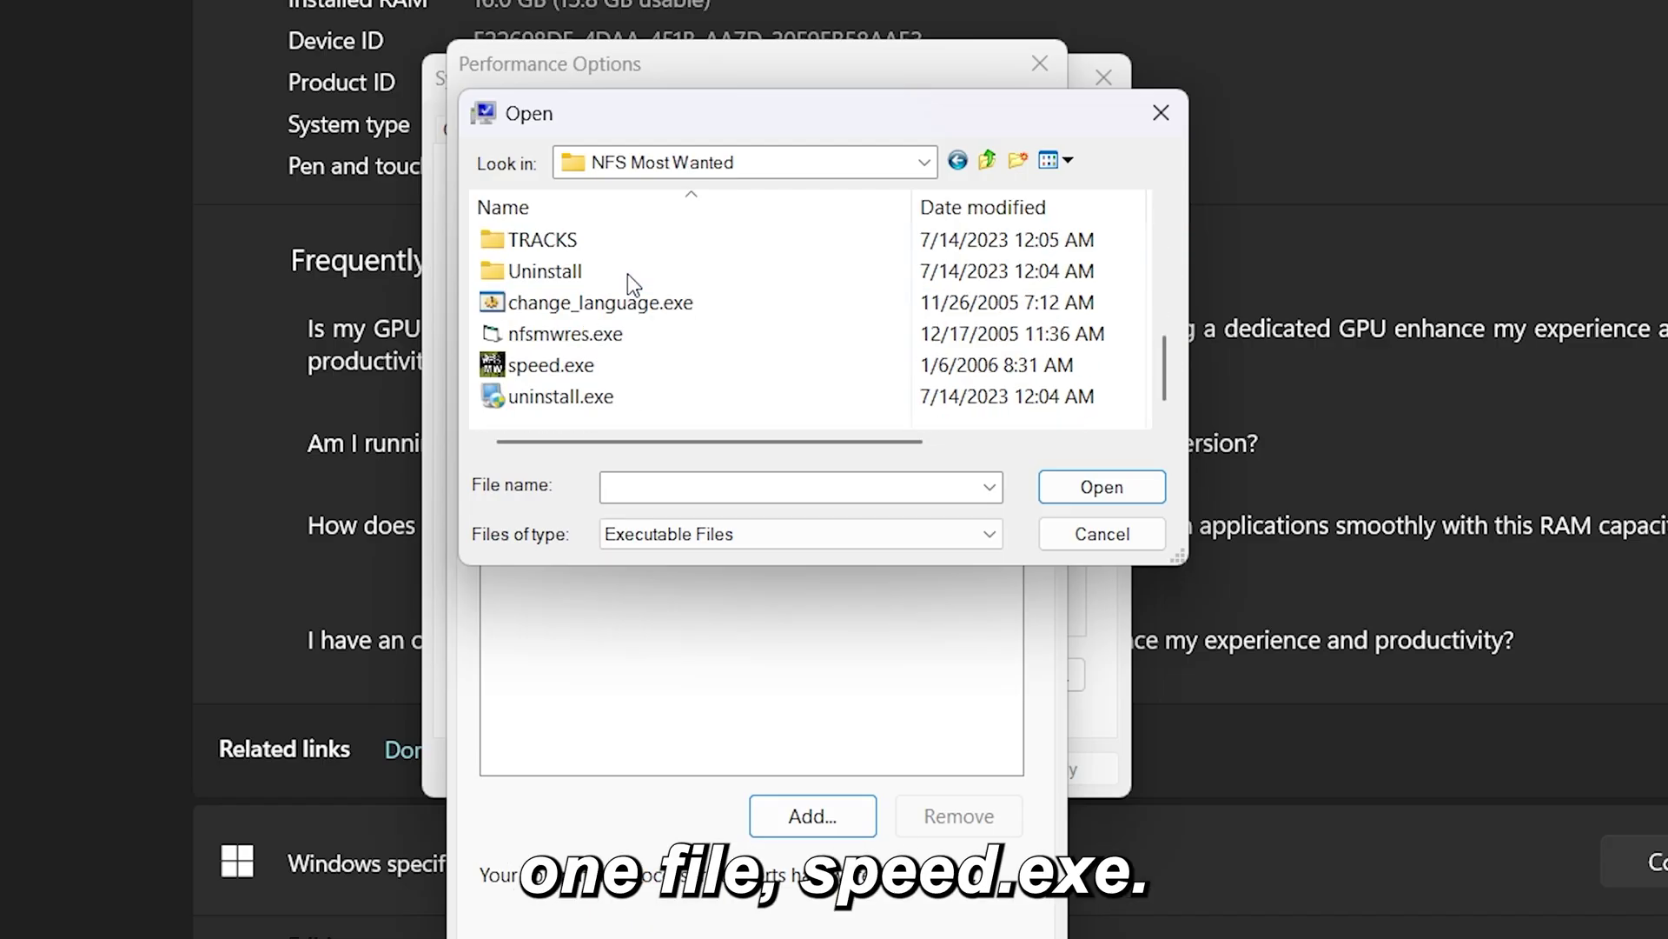
double_click(576, 368)
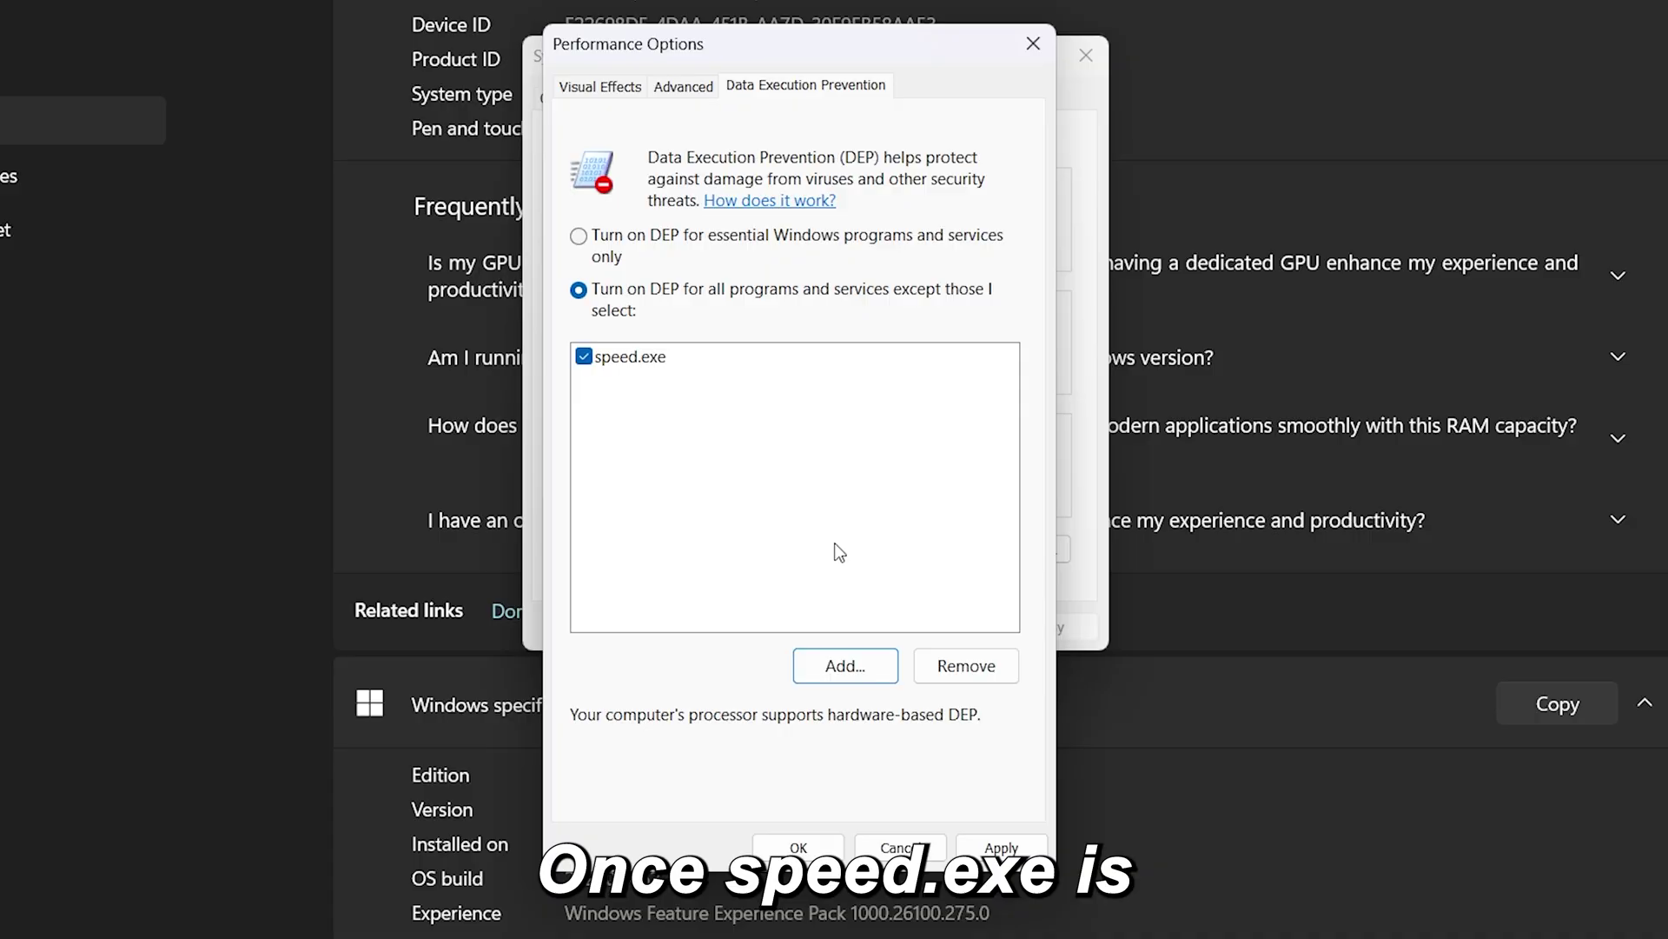
- Apply the speed.exe exception, acknowledge the restart notice, and close Performance Options and System Properties
click(994, 845)
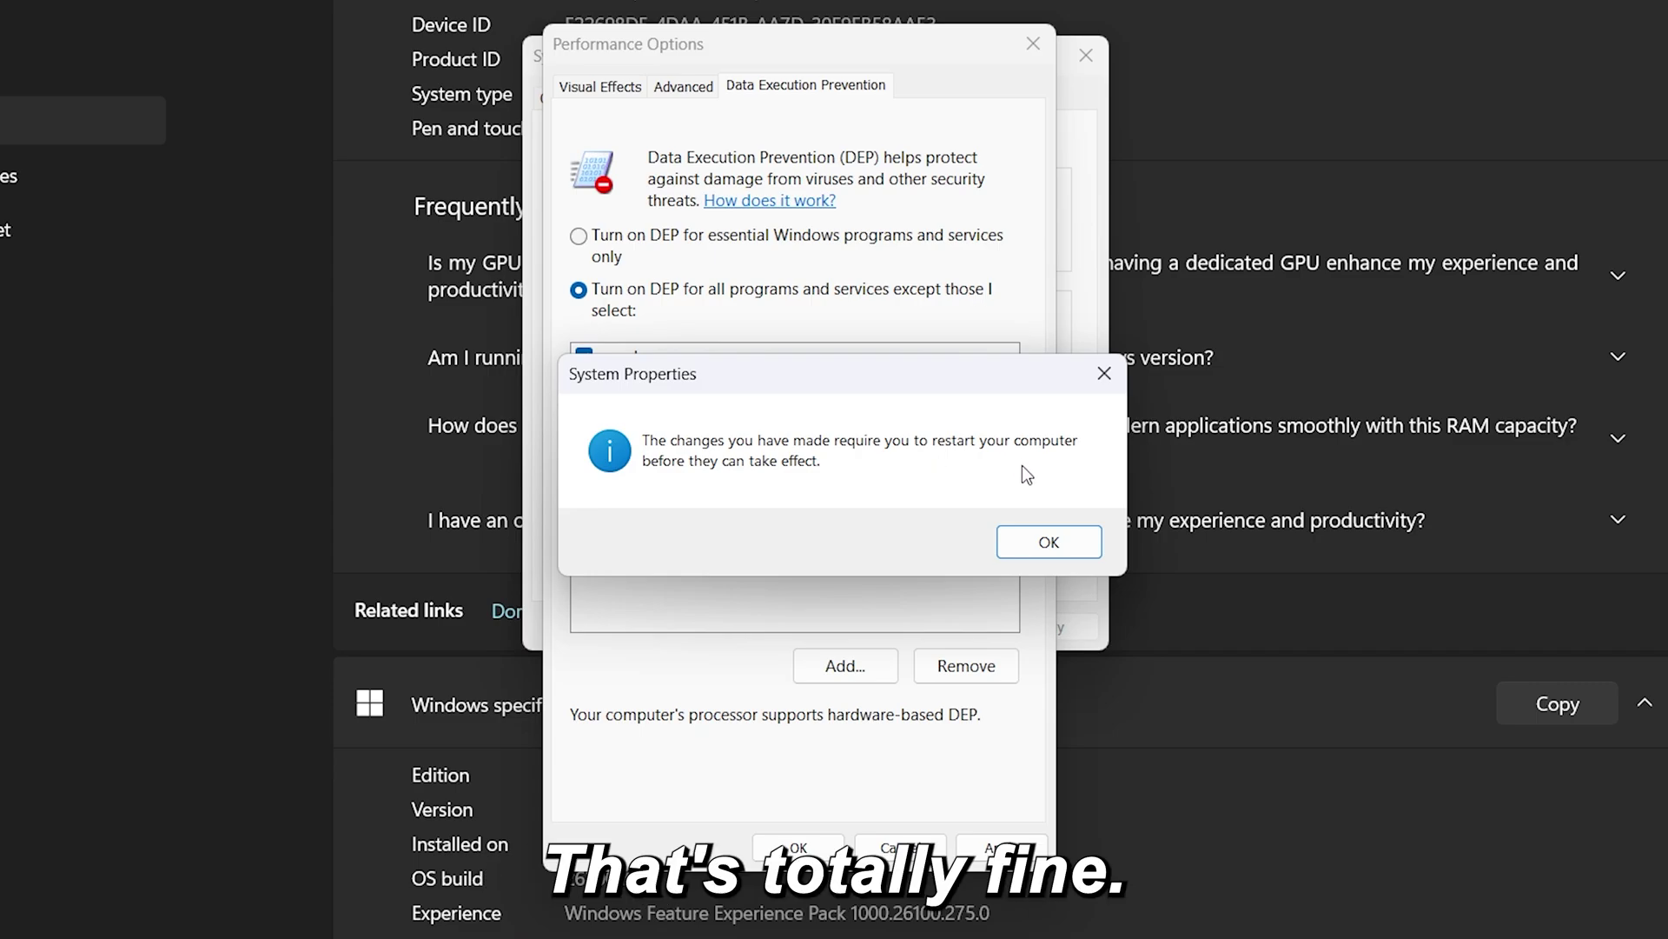
click(1063, 532)
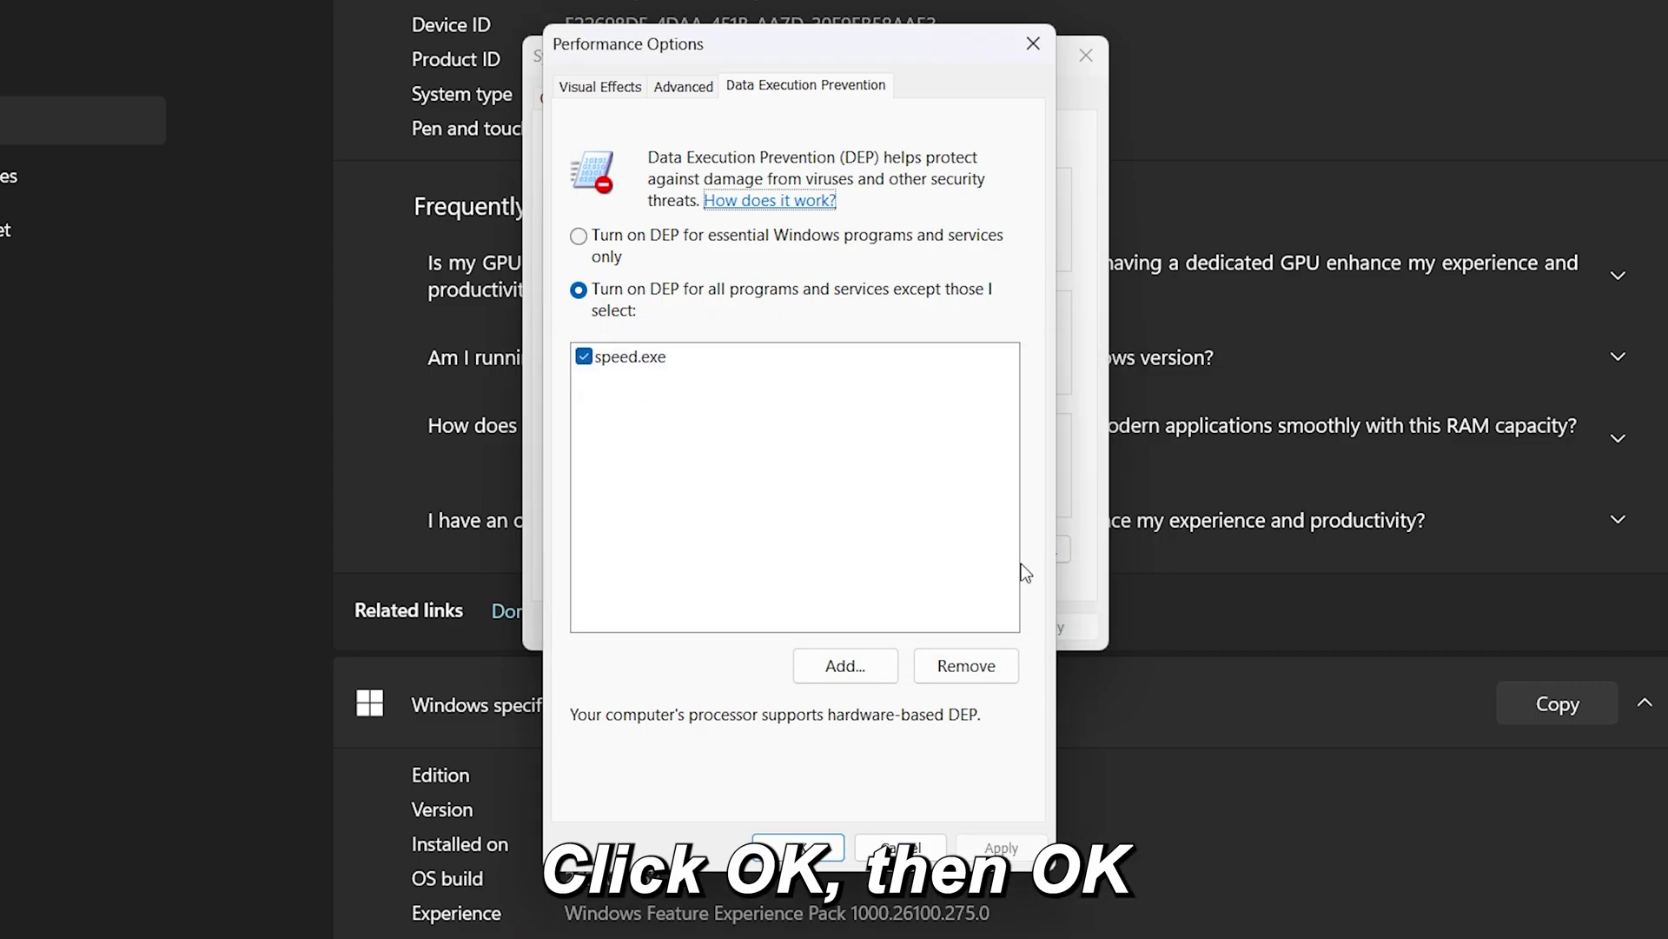
click(797, 847)
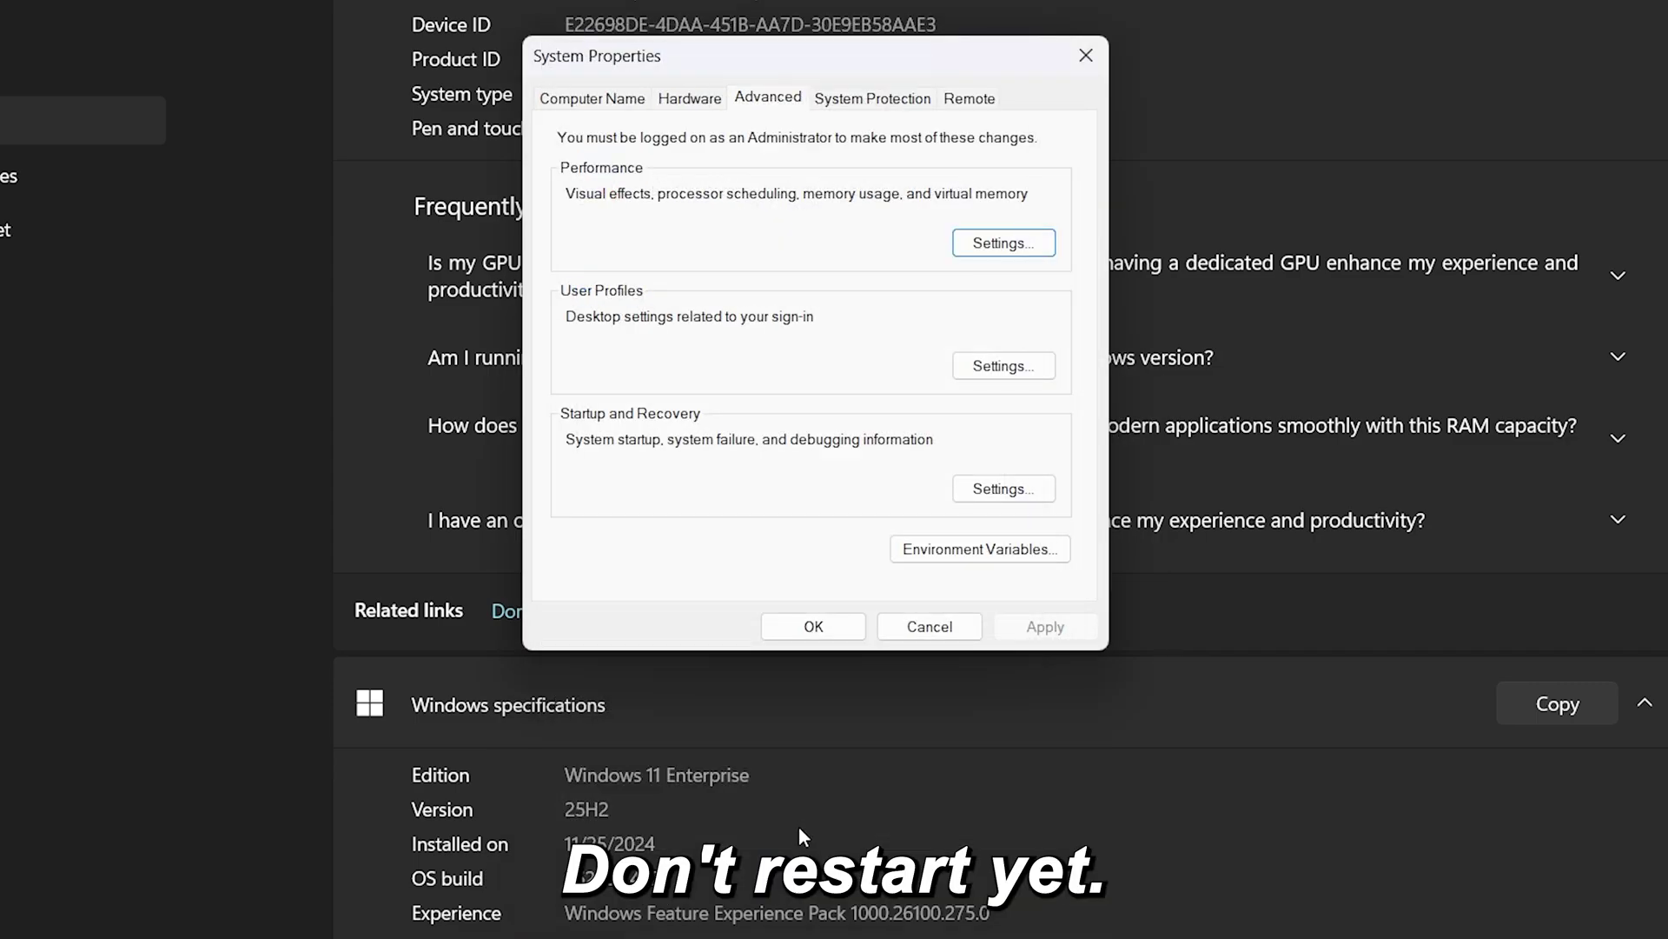
click(824, 625)
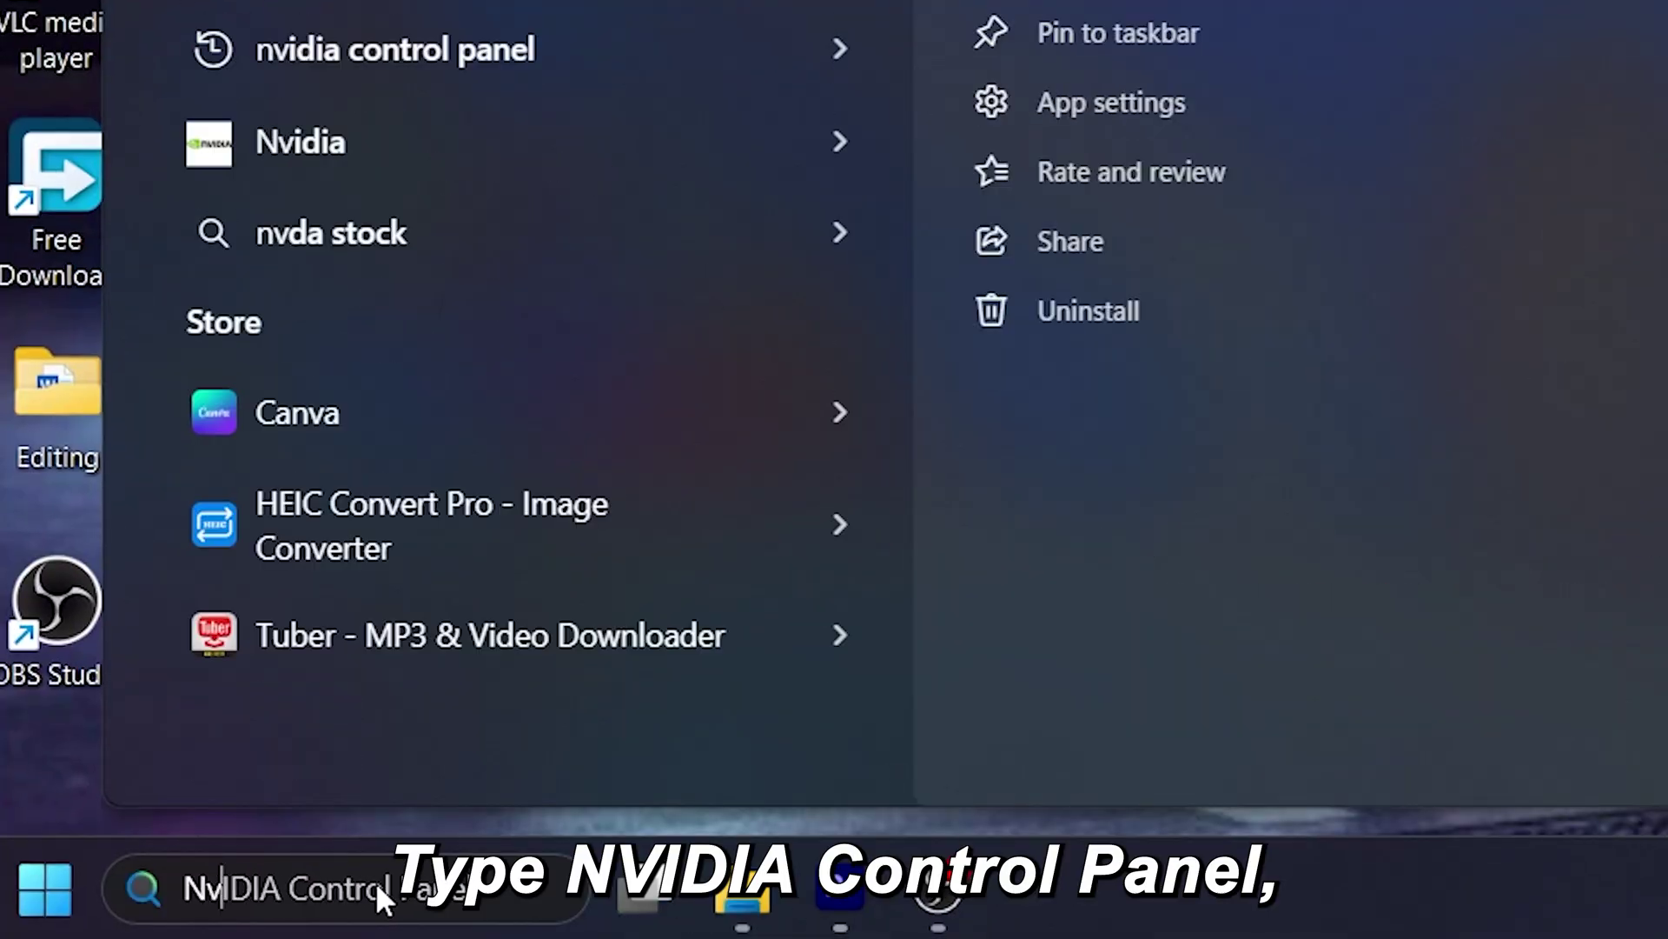
text(l Panel)
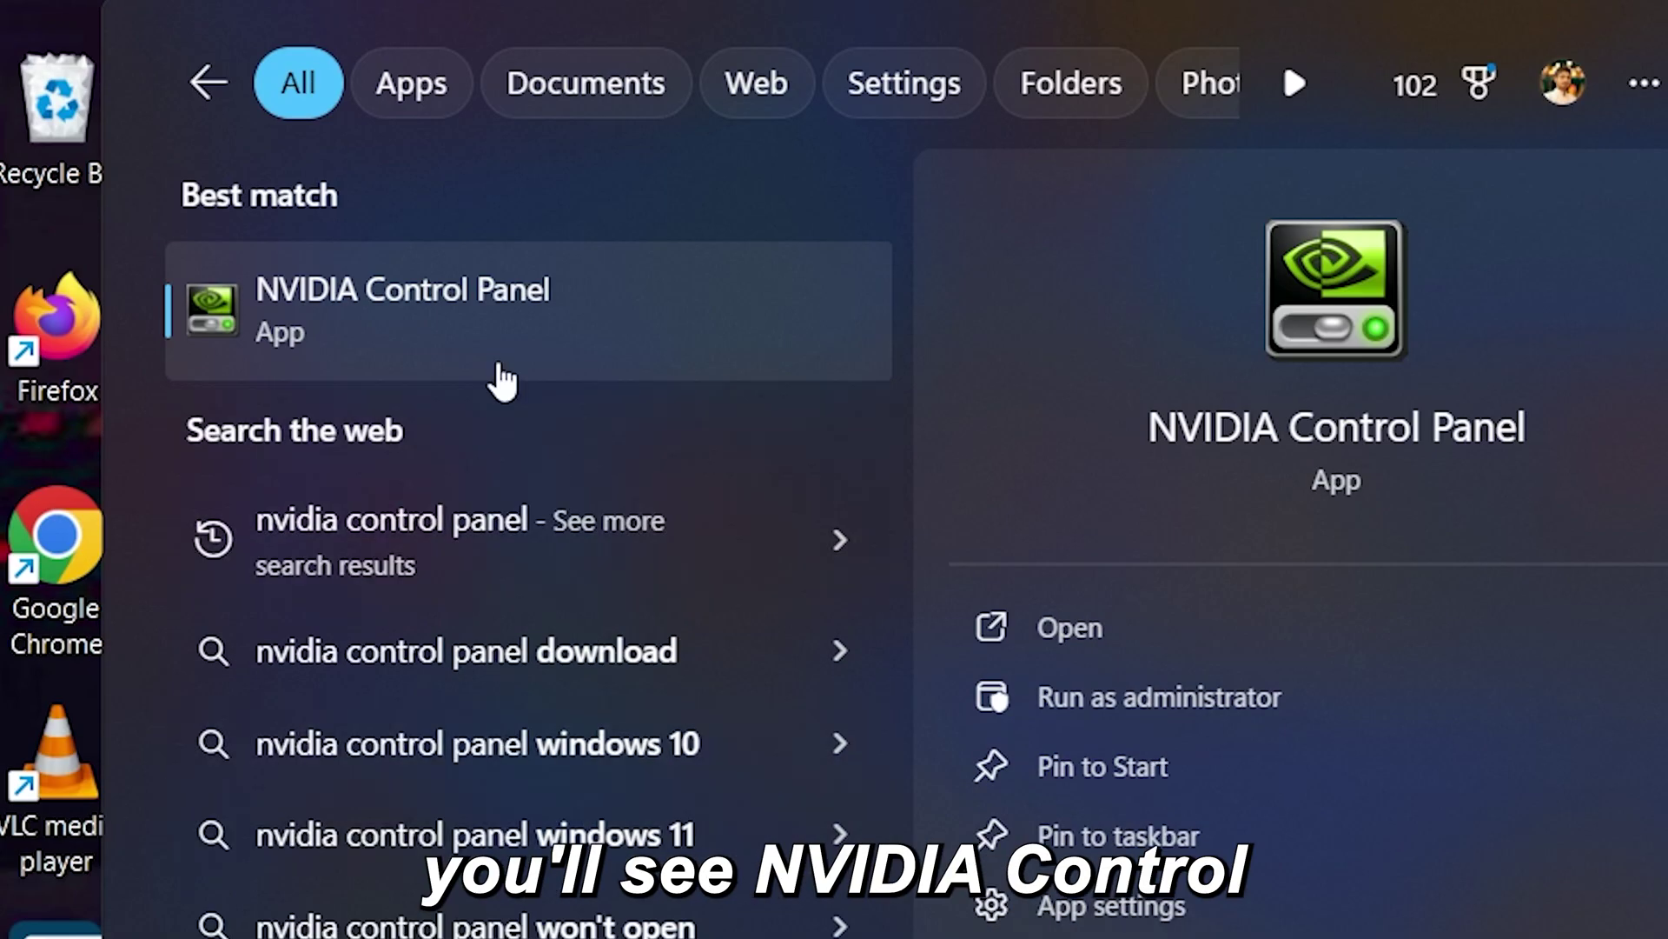
- In NVIDIA Control Panel's Manage 3D settings Program Settings, select speed.exe to add
click(506, 332)
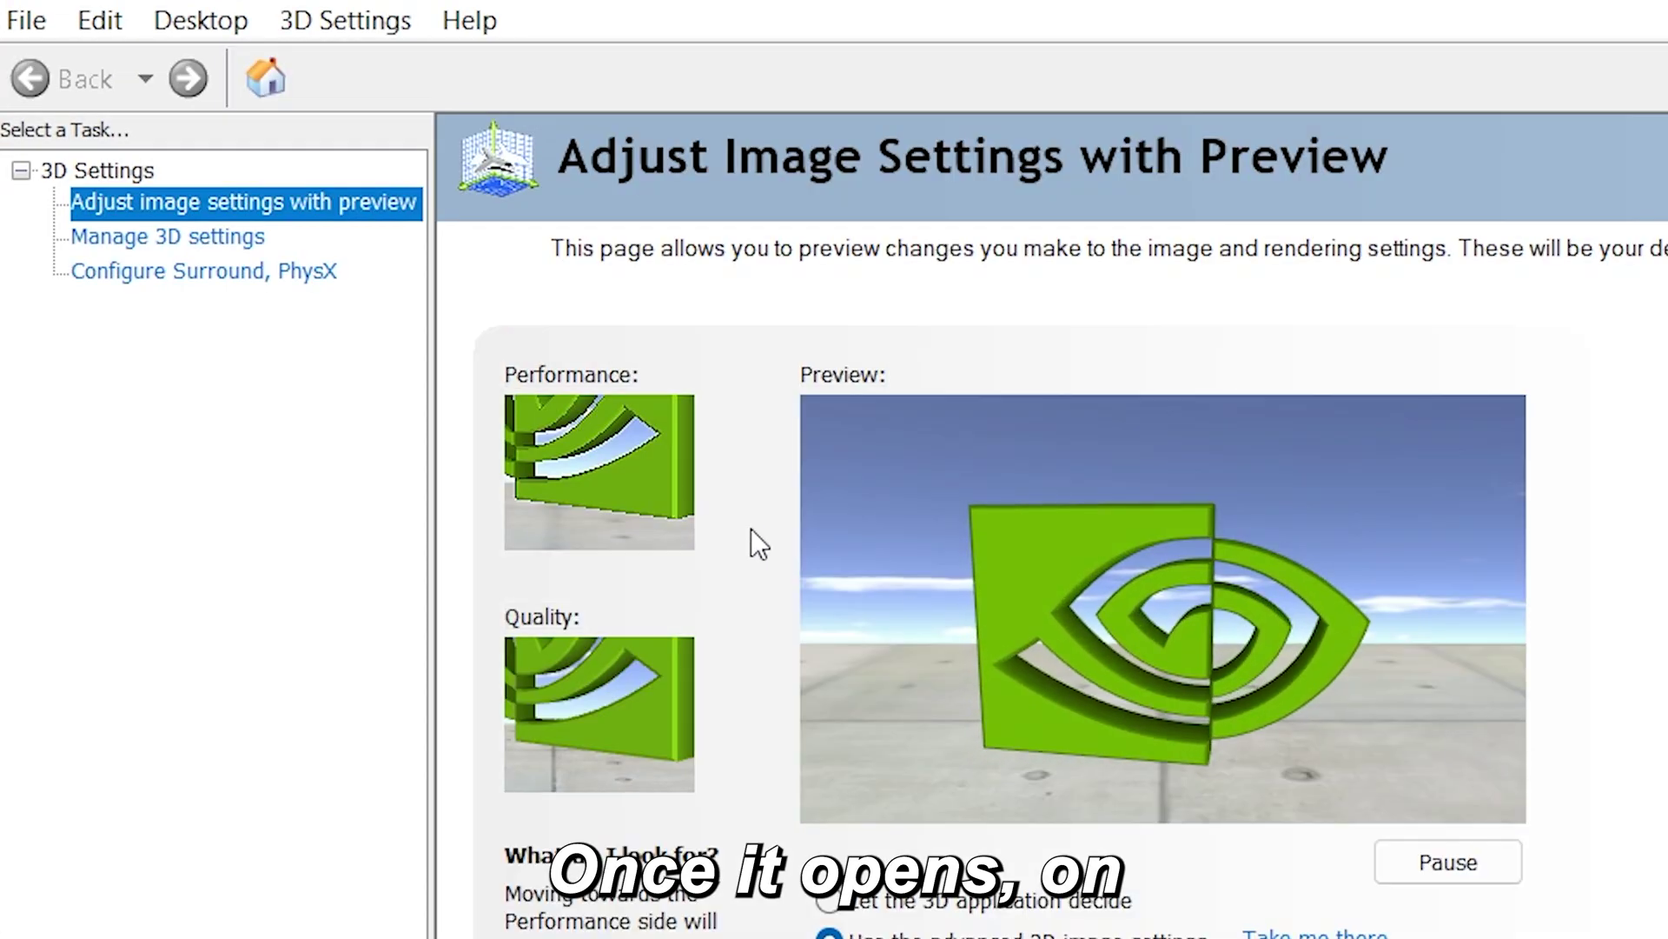
click(209, 235)
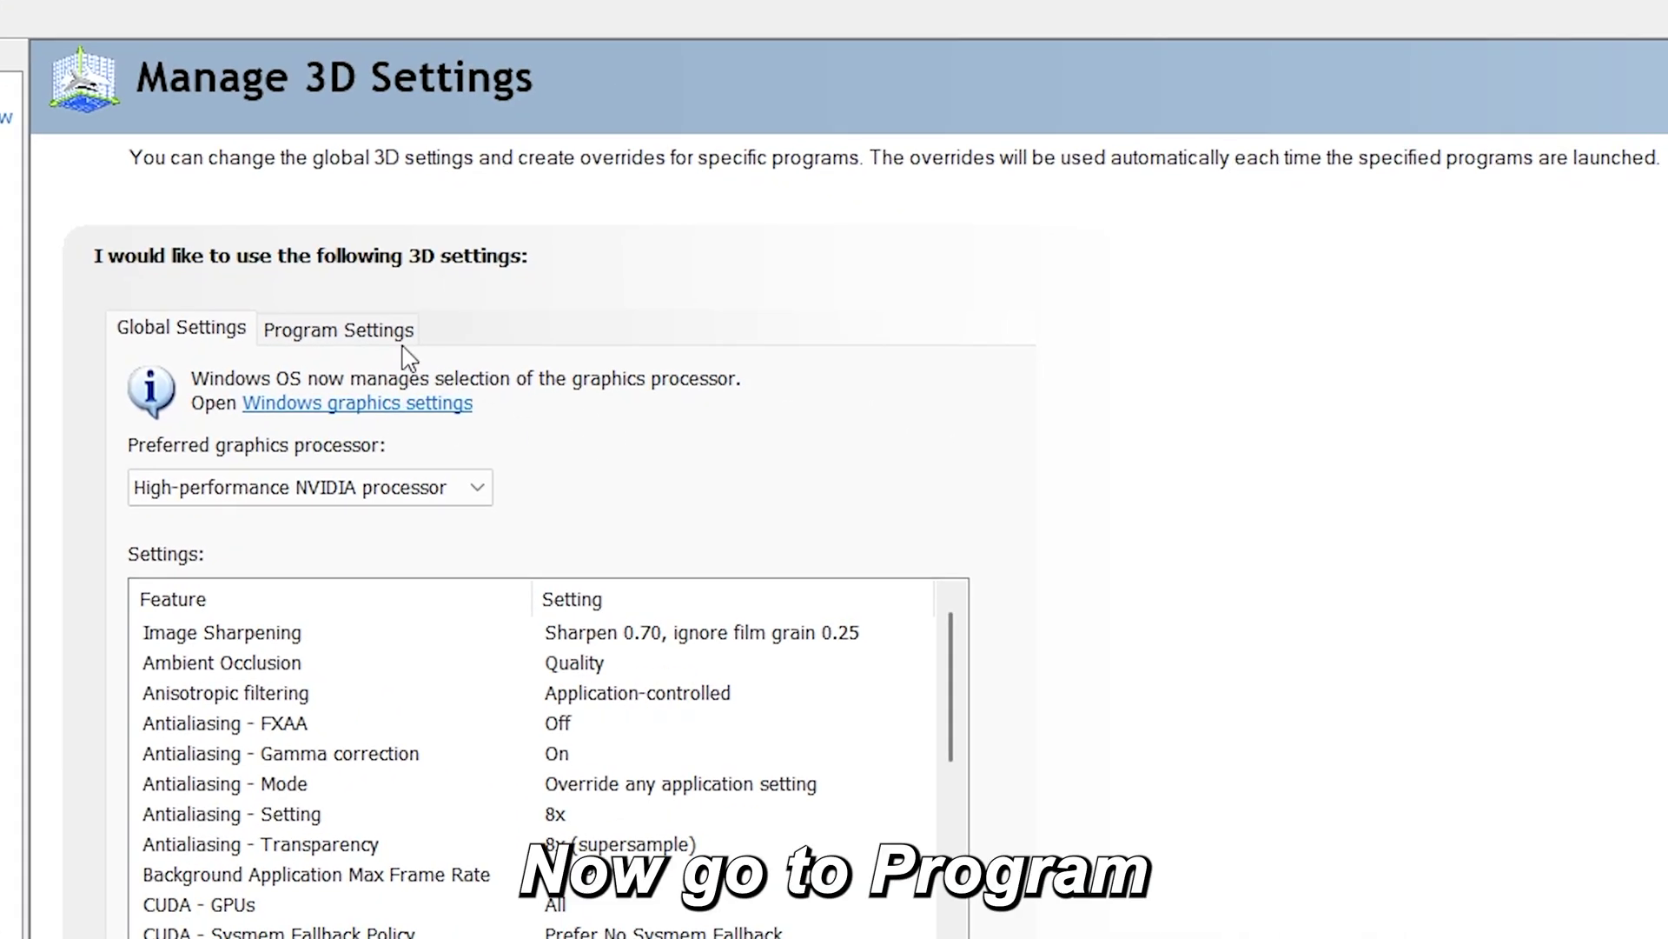
click(340, 330)
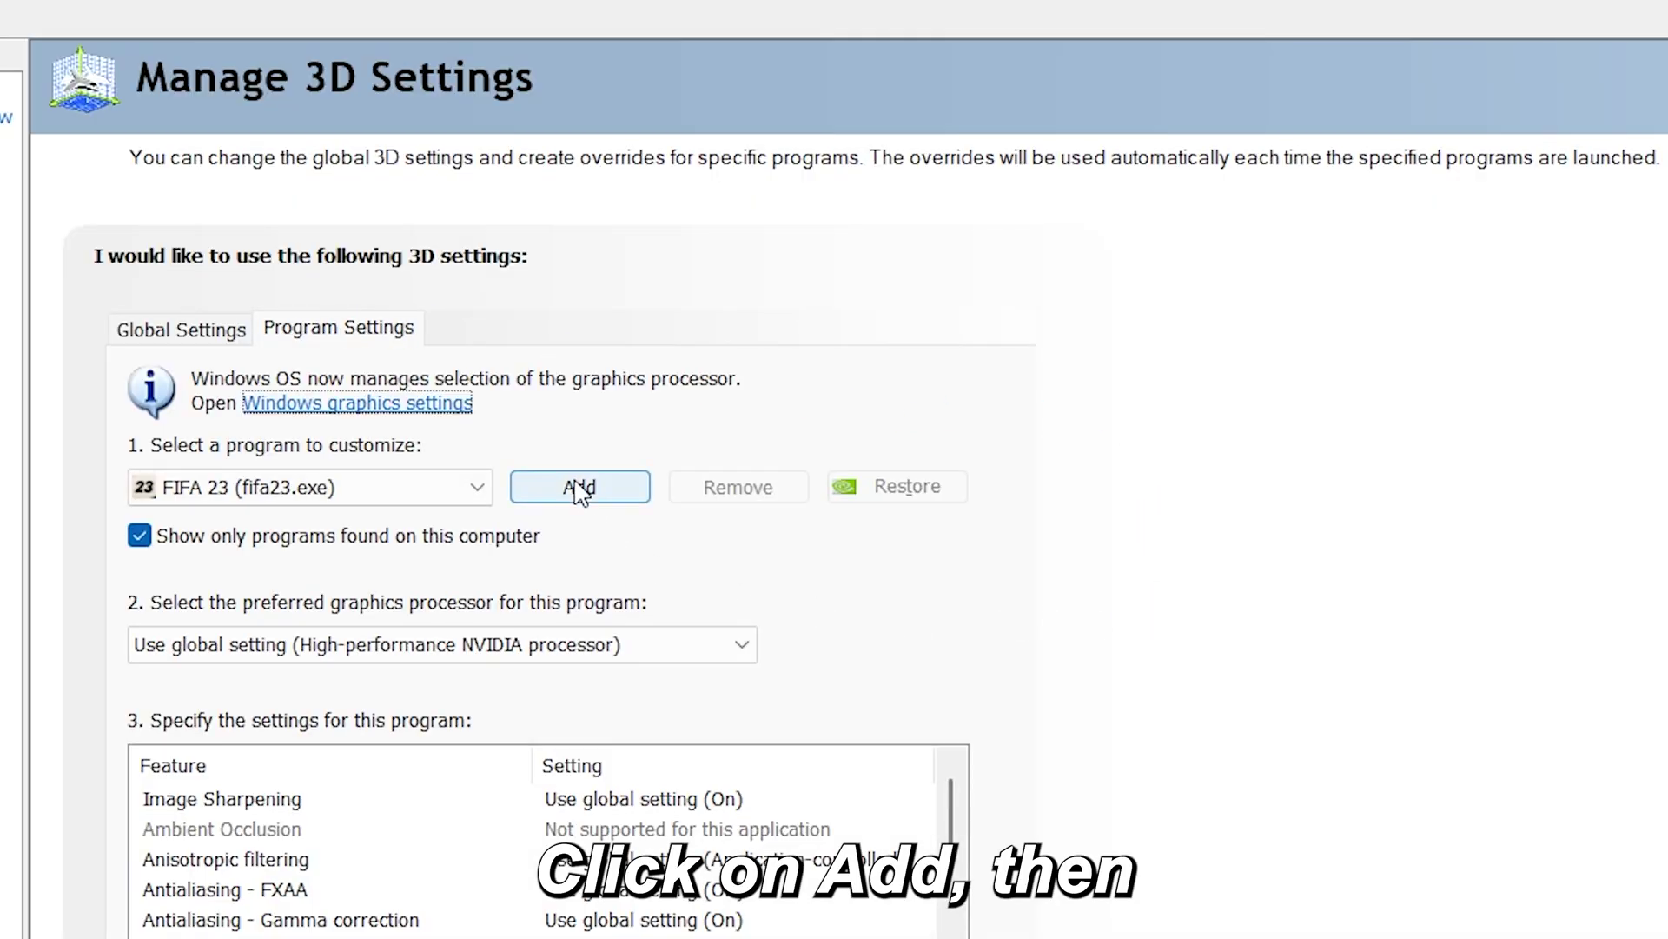
click(579, 486)
scroll(1166, 561, down, 5)
scroll(1174, 563, down, 5)
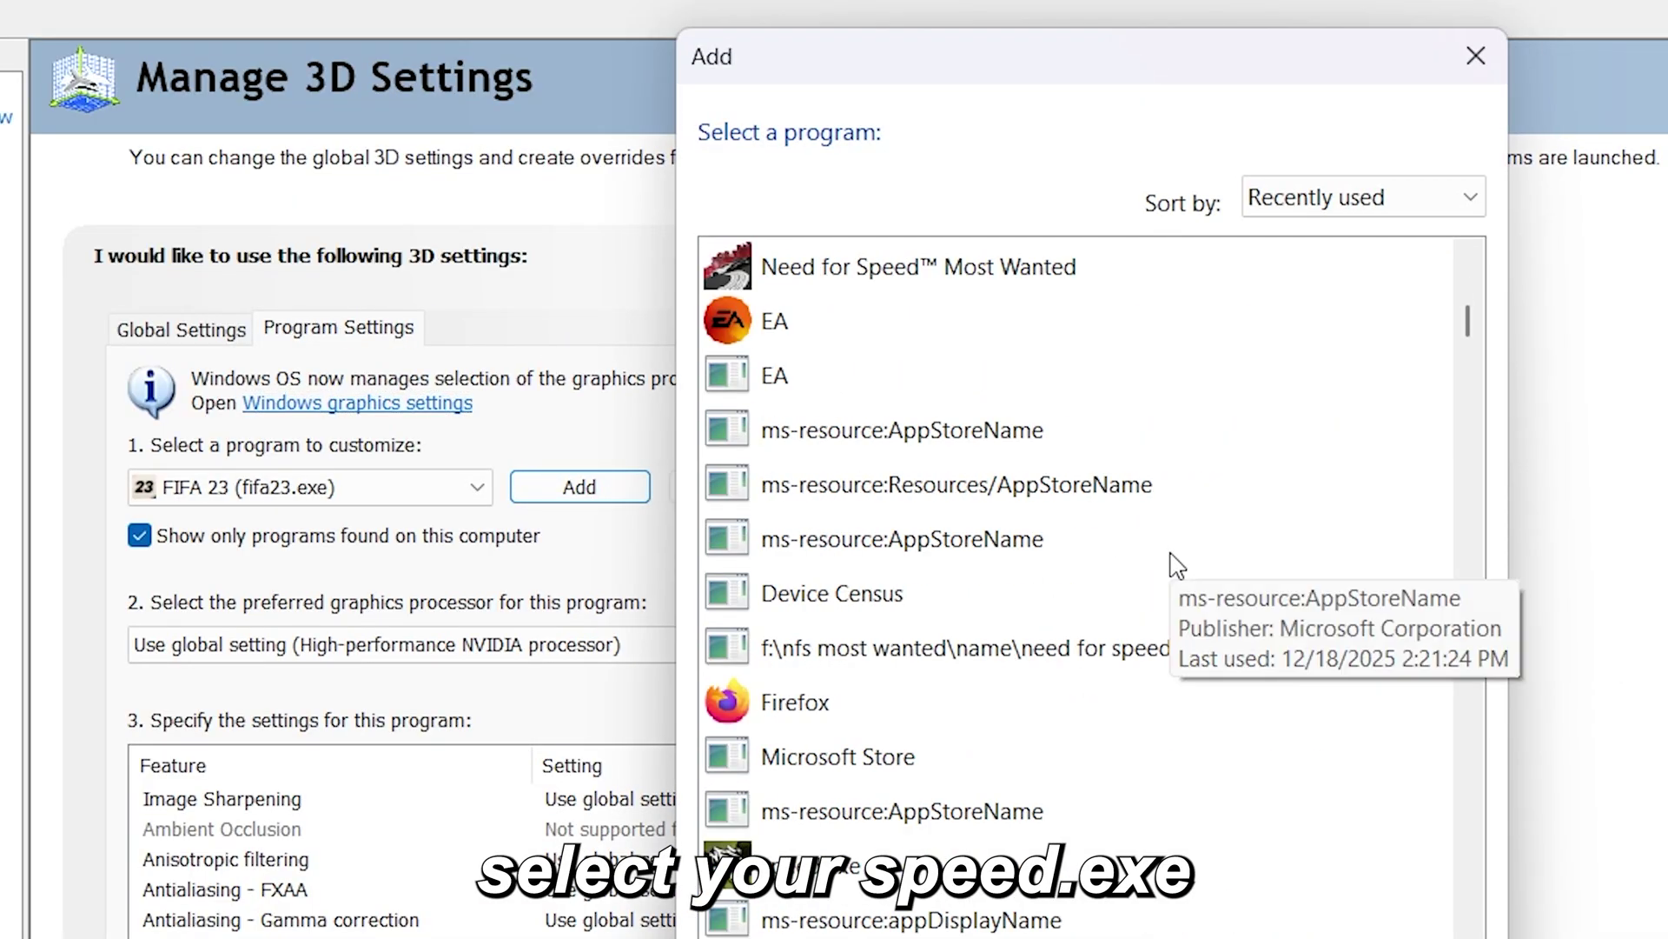
scroll(1174, 563, down, 3)
click(796, 596)
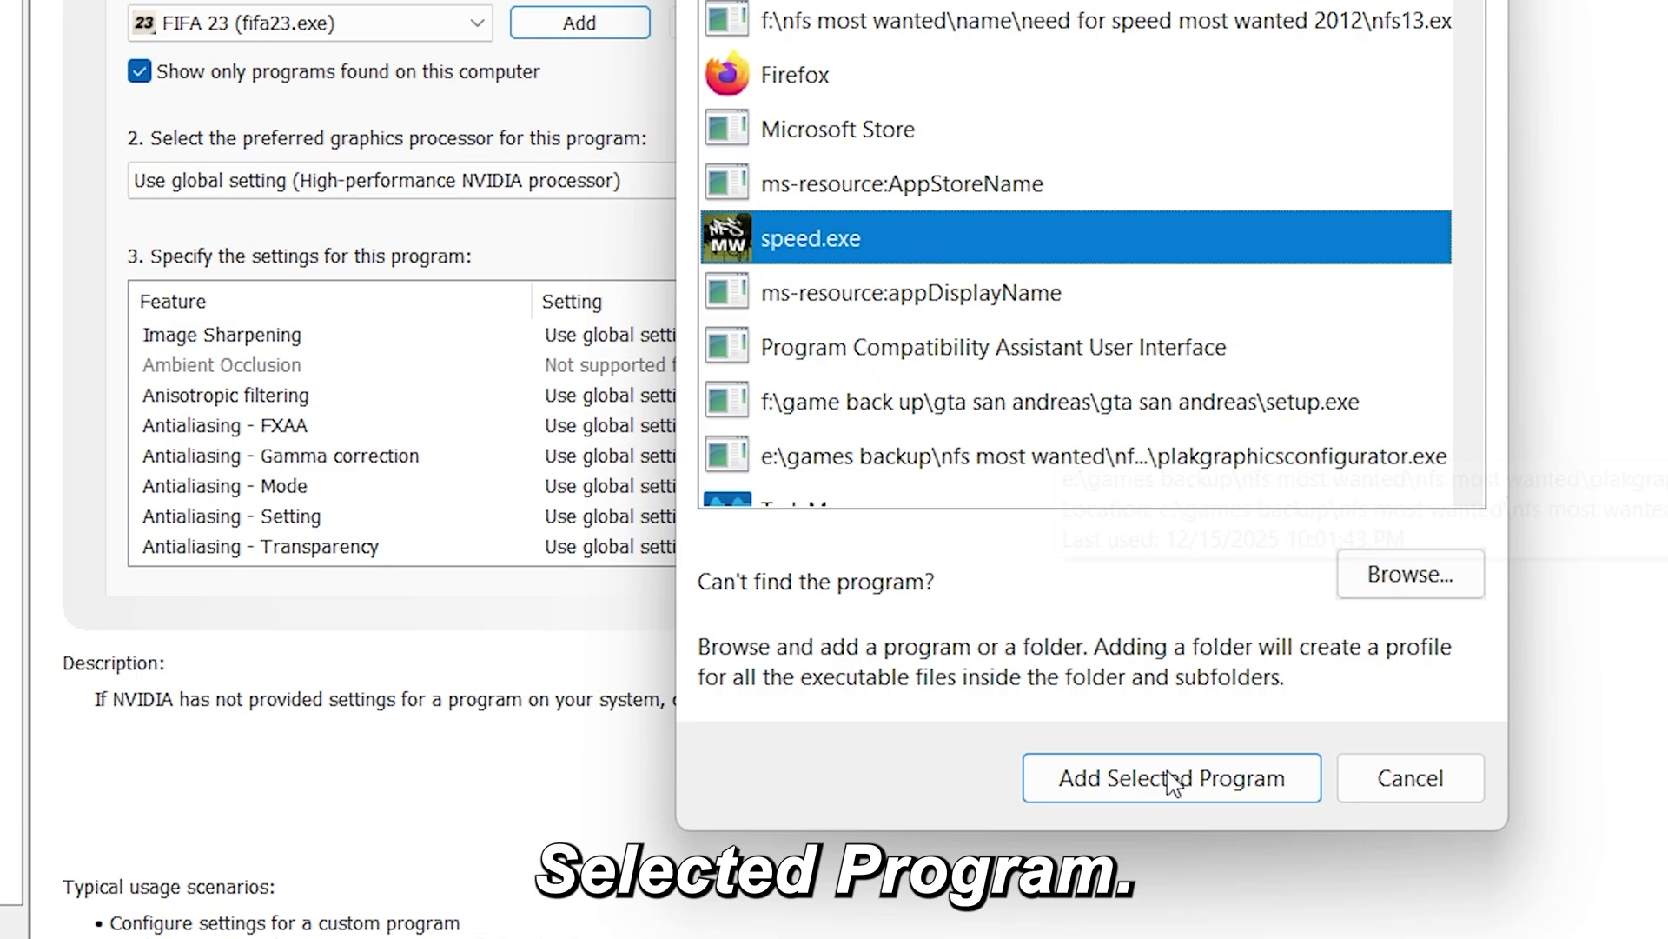
- Add speed.exe with High-performance NVIDIA processor, Prefer maximum performance power, and Vertical sync Off
click(1171, 778)
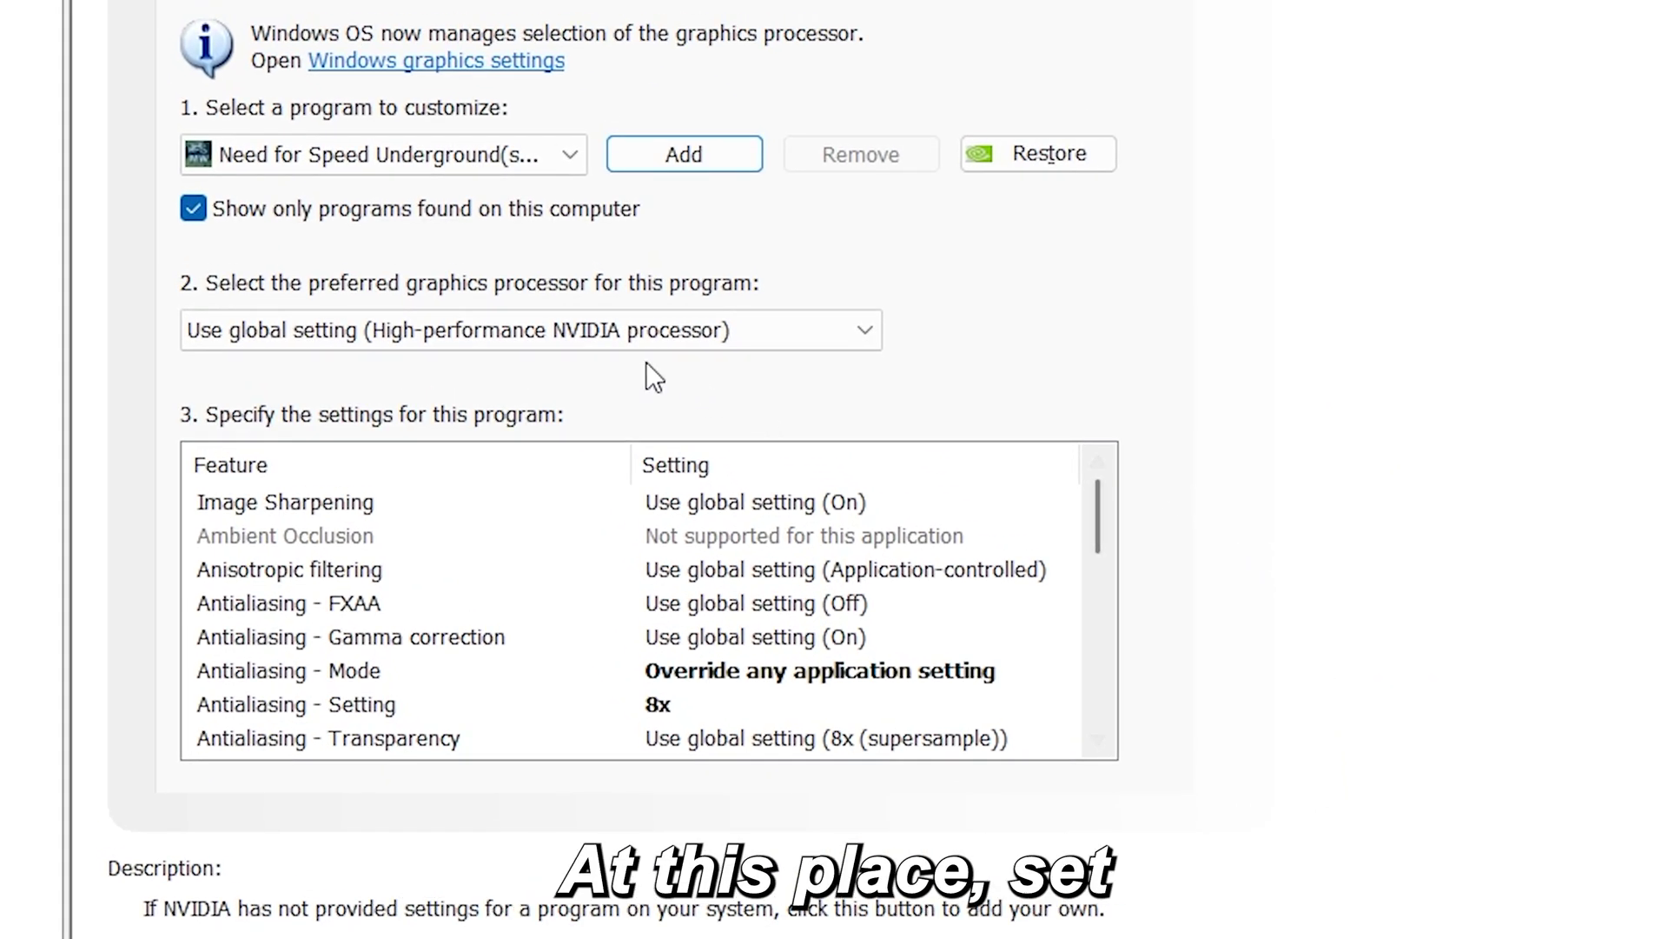
click(626, 337)
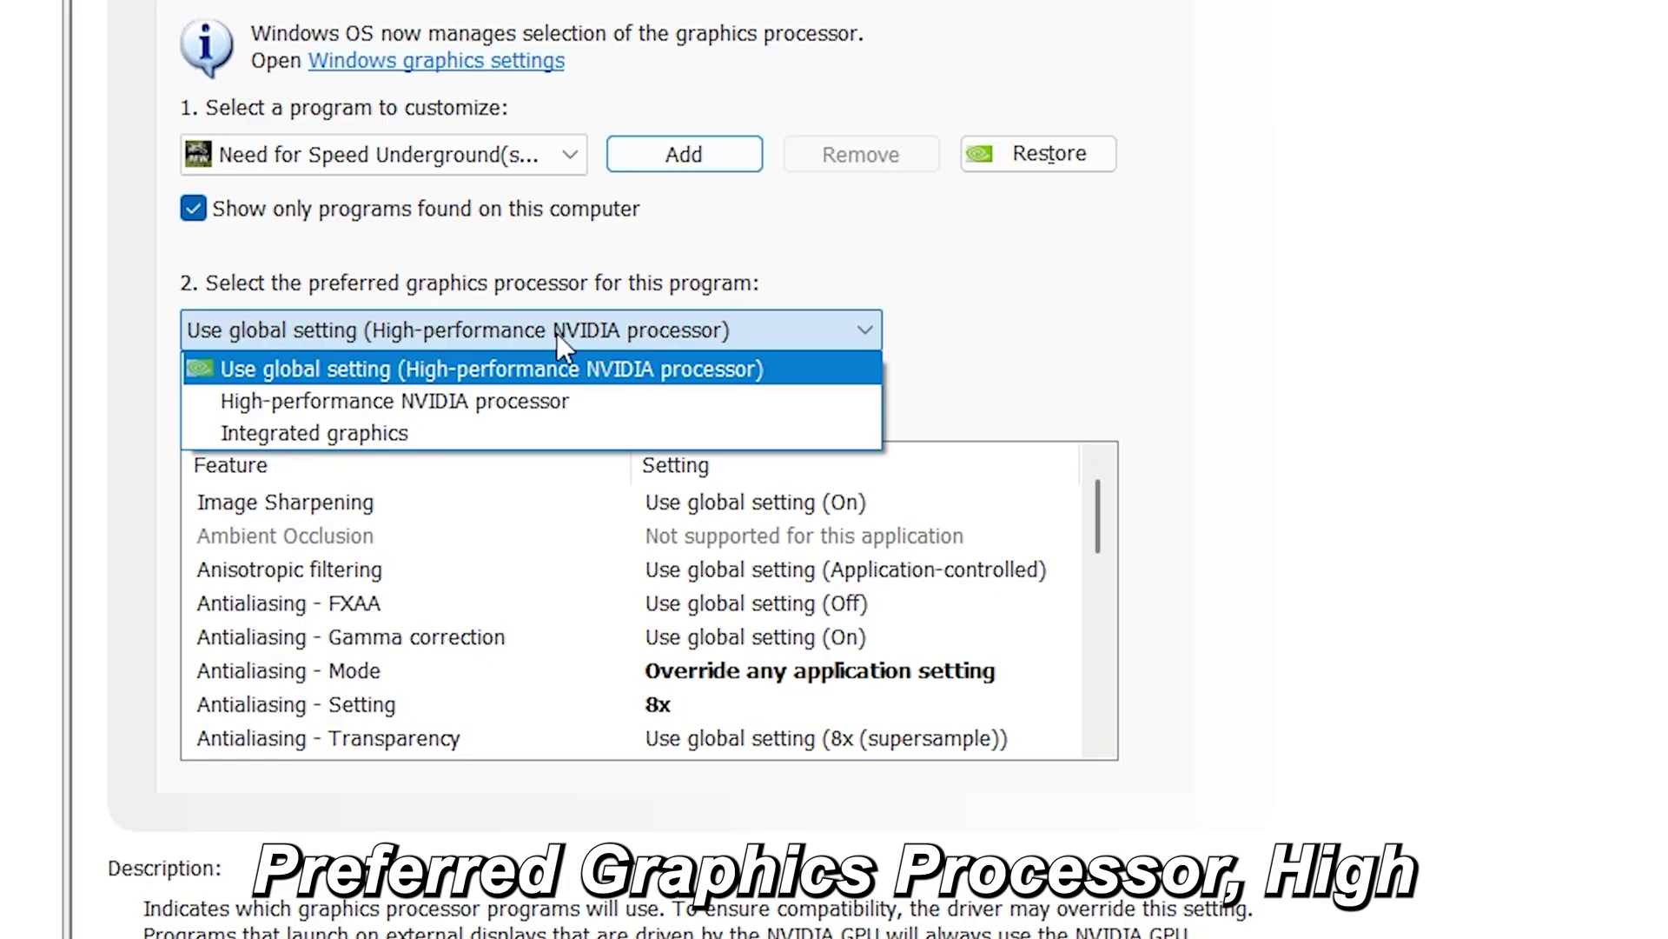
click(489, 398)
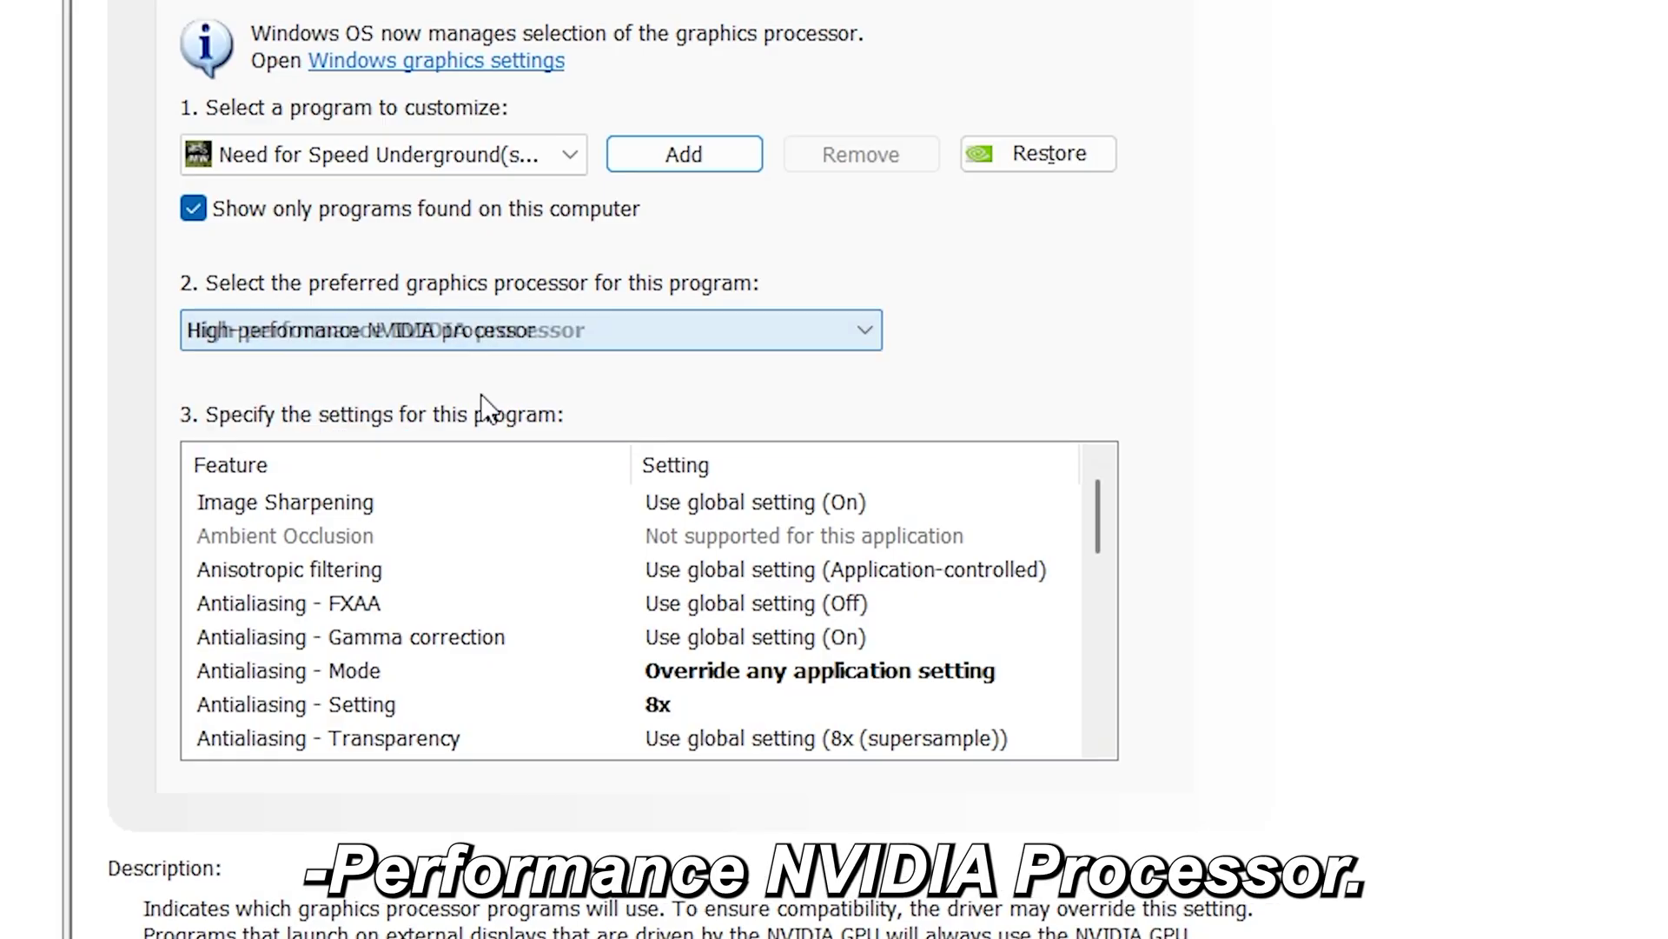
scroll(1073, 528, down, 2)
scroll(1069, 522, down, 1)
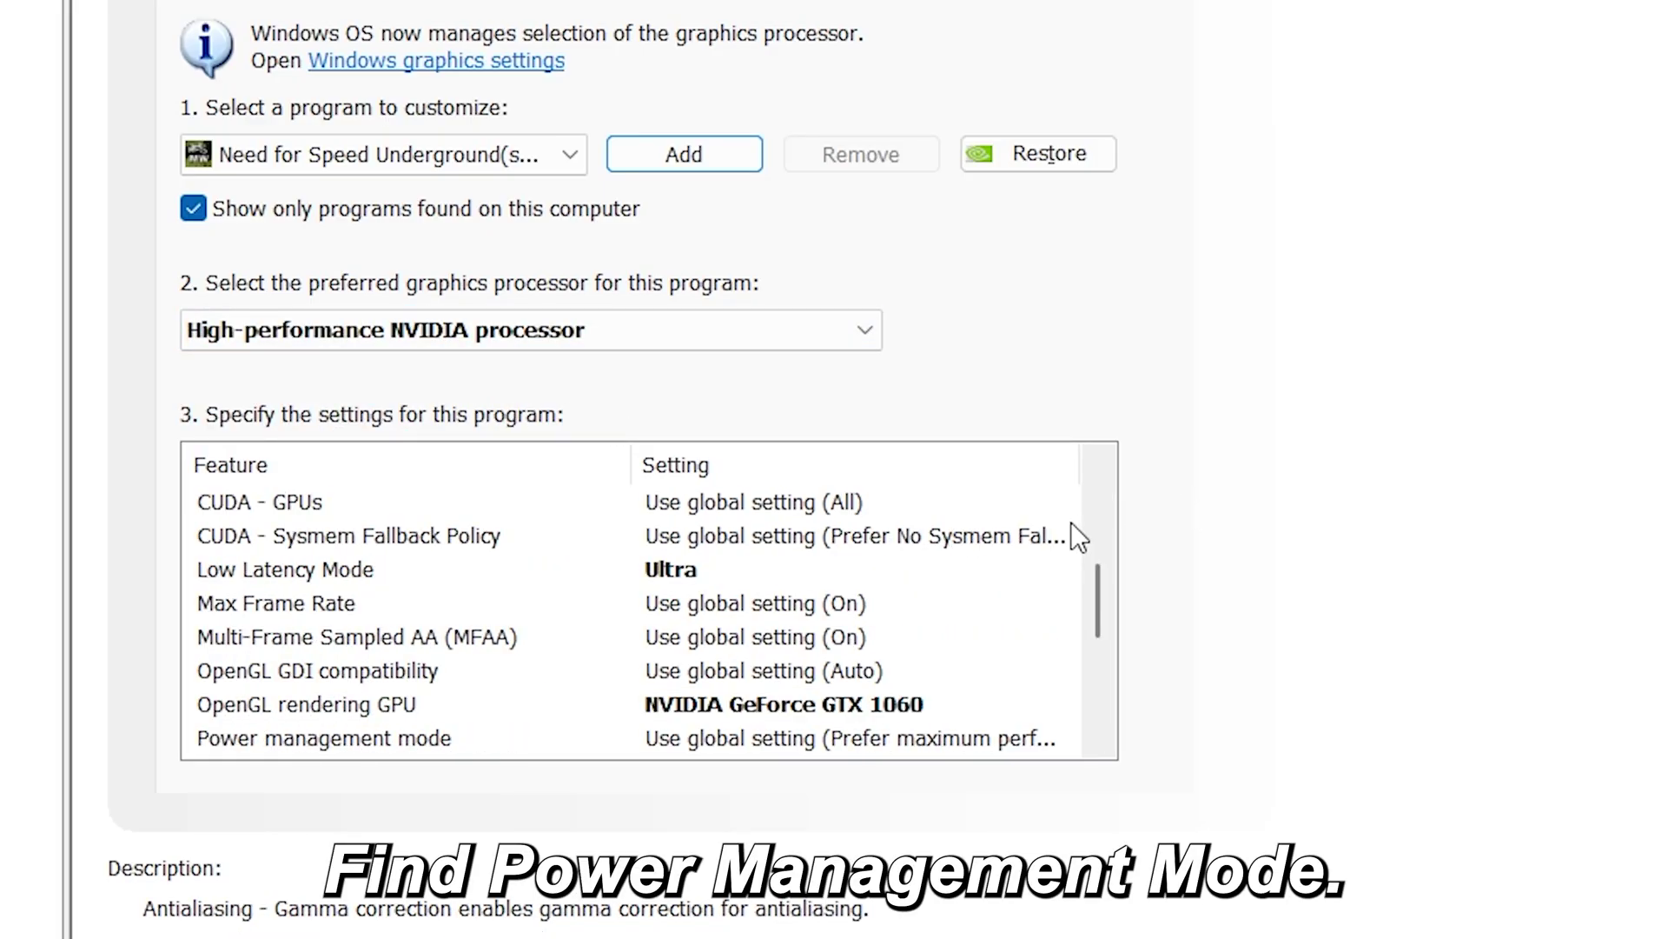
scroll(1070, 521, down, 1)
scroll(1044, 528, down, 1)
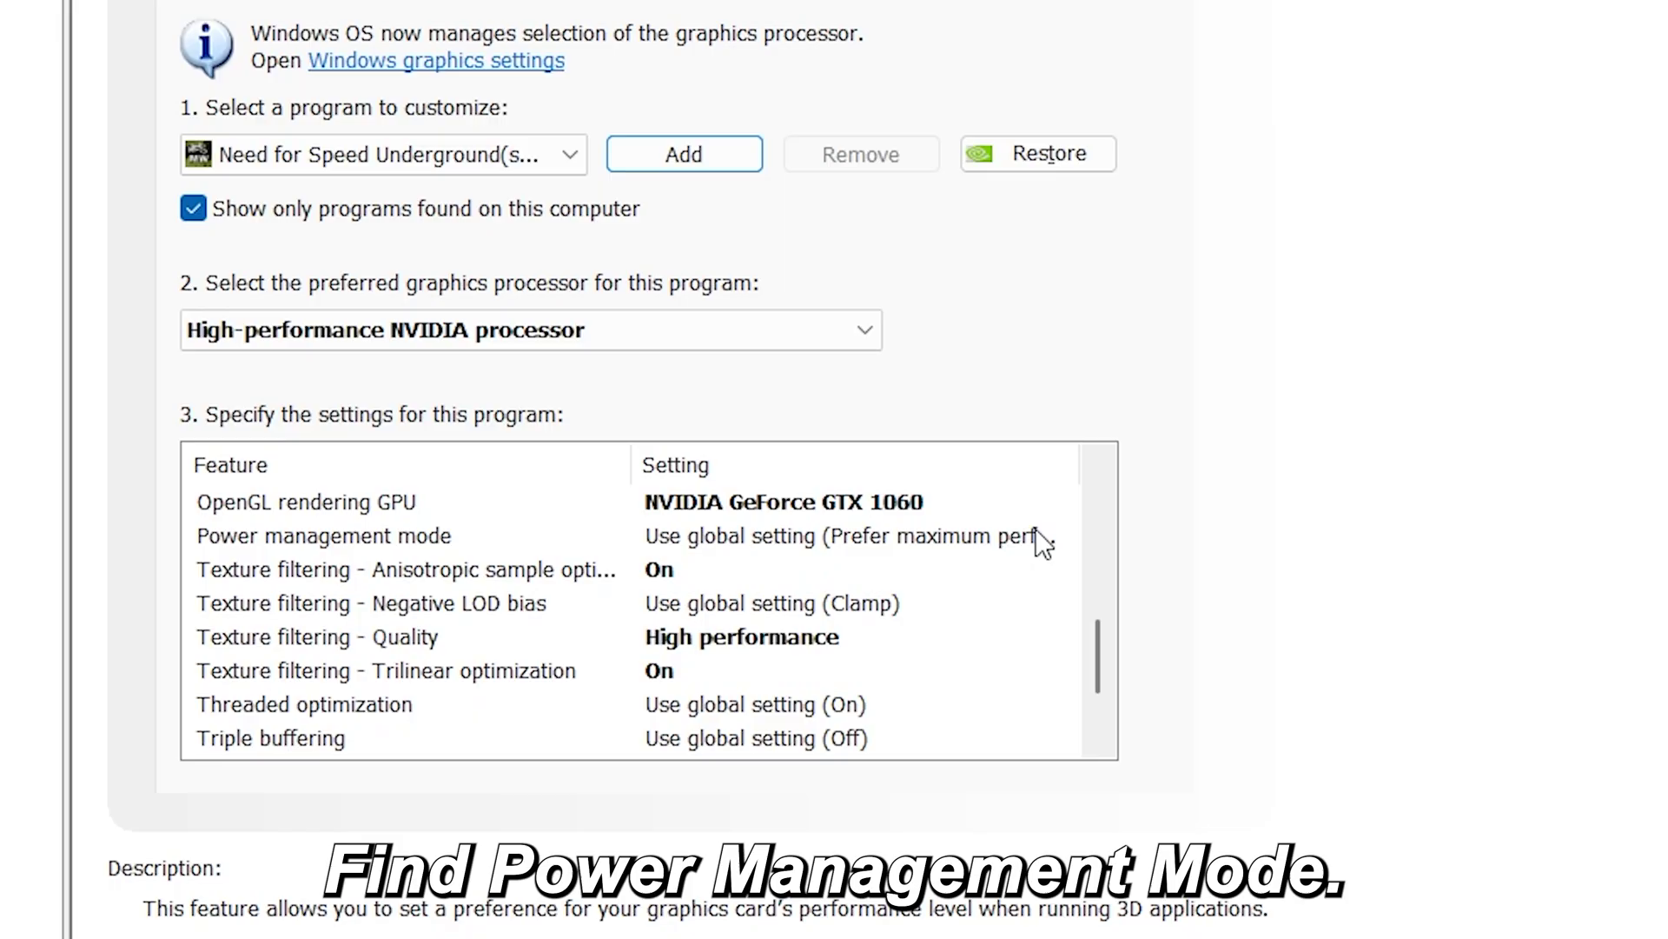
click(717, 539)
click(832, 671)
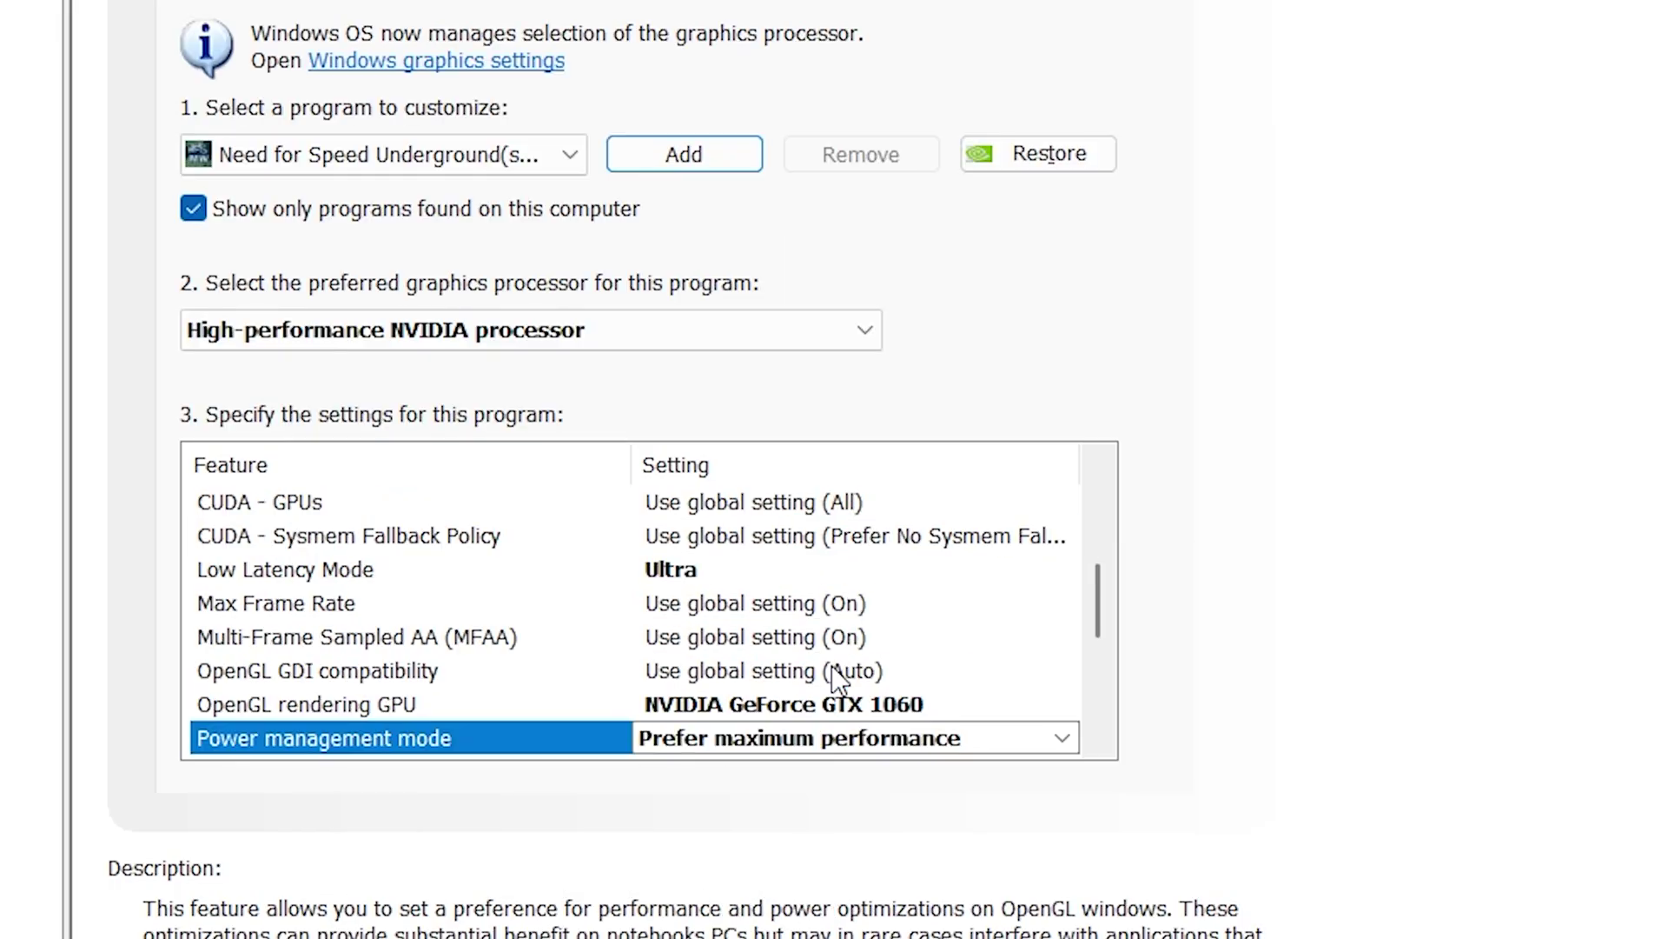
scroll(989, 593, down, 2)
scroll(989, 593, down, 1)
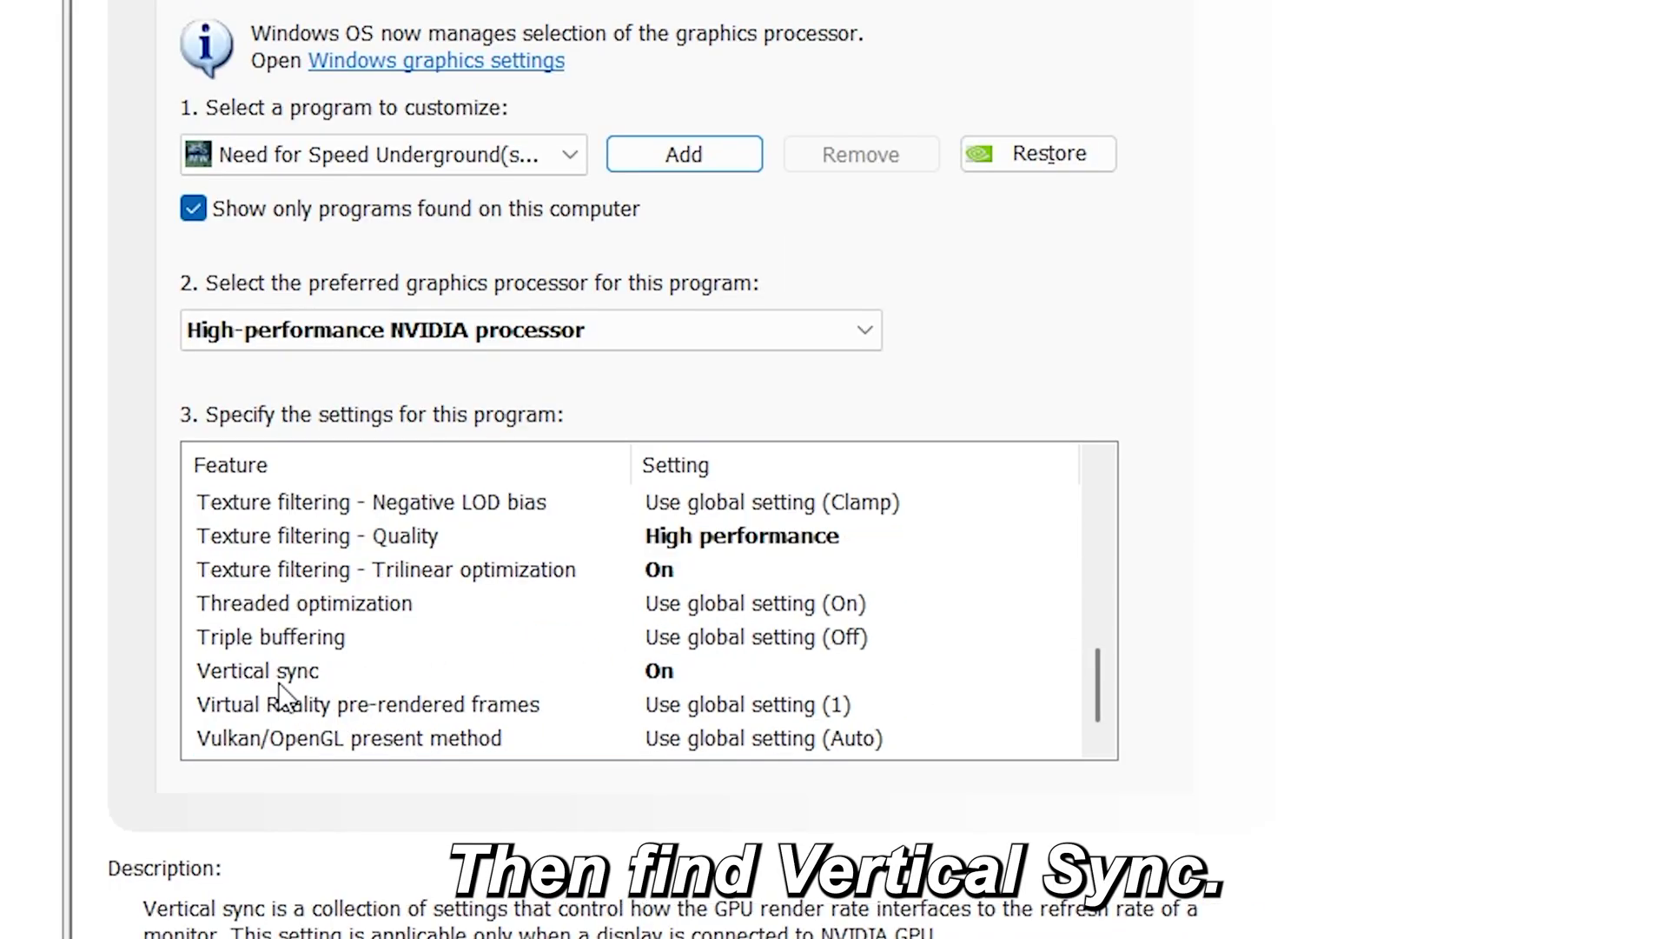
click(711, 671)
click(738, 759)
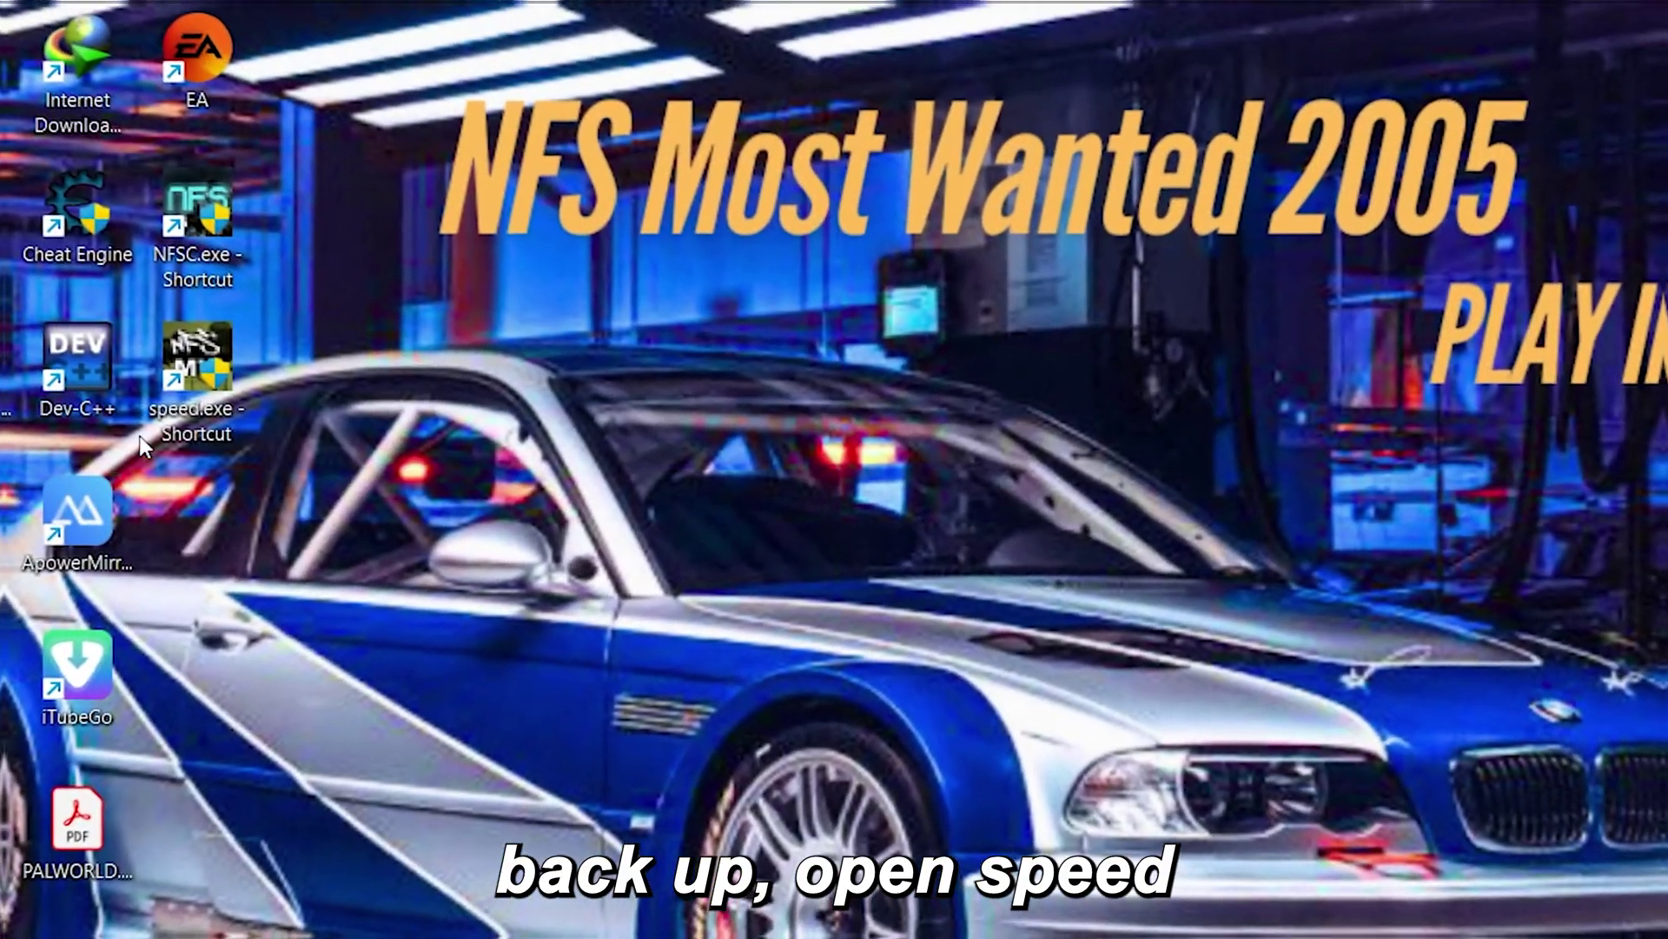
- Launch Need for Speed Most Wanted from the speed.exe desktop shortcut
double_click(191, 359)
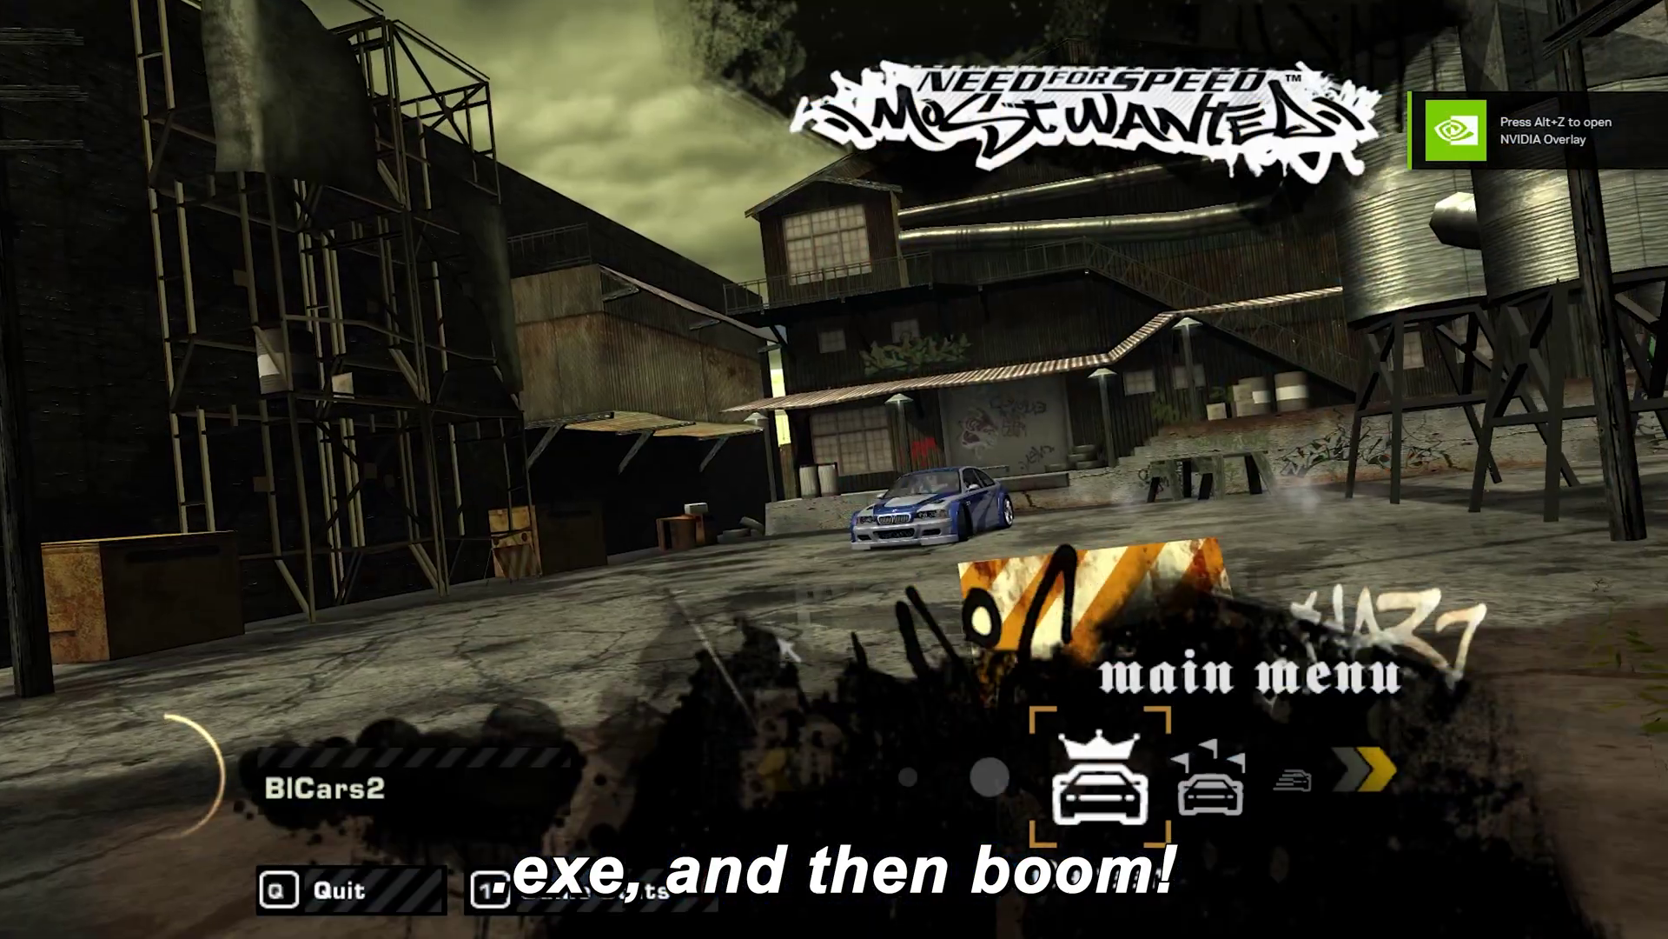